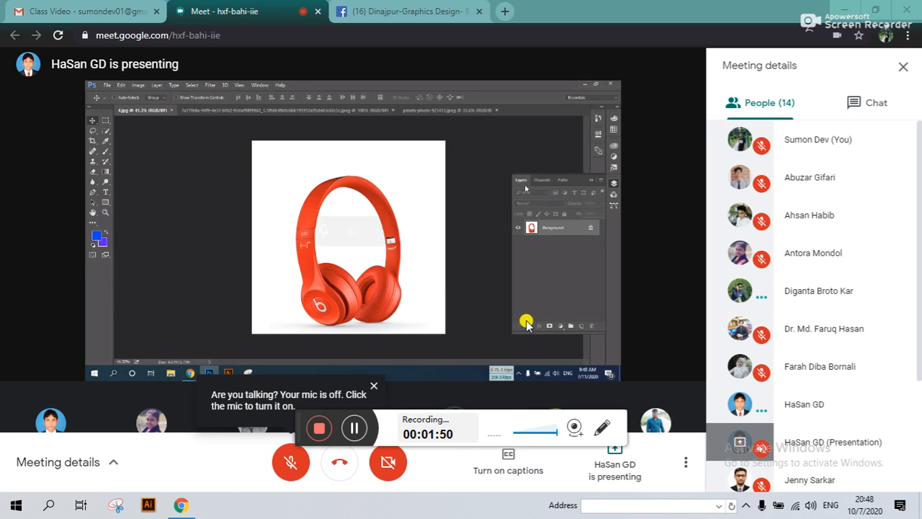
Unmute the microphone in the Google Meet call to speak, and mute it again
click(291, 462)
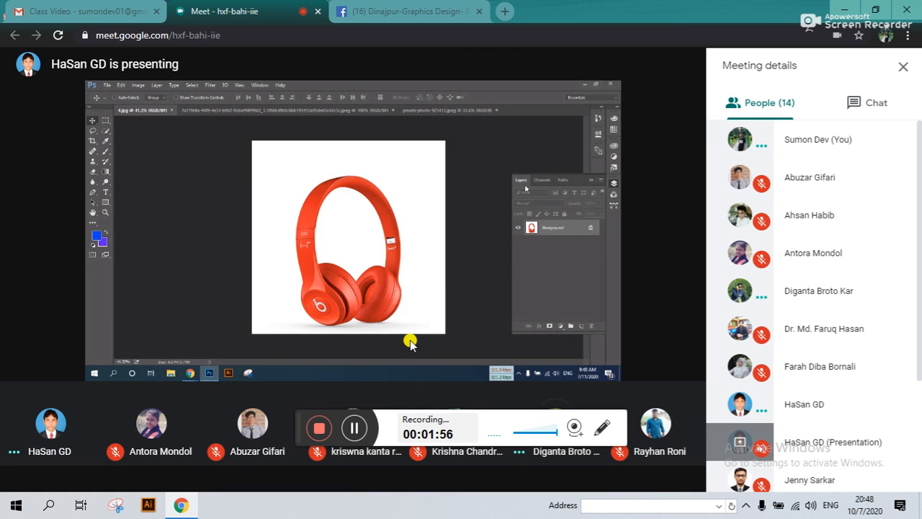
mouse_move(291, 479)
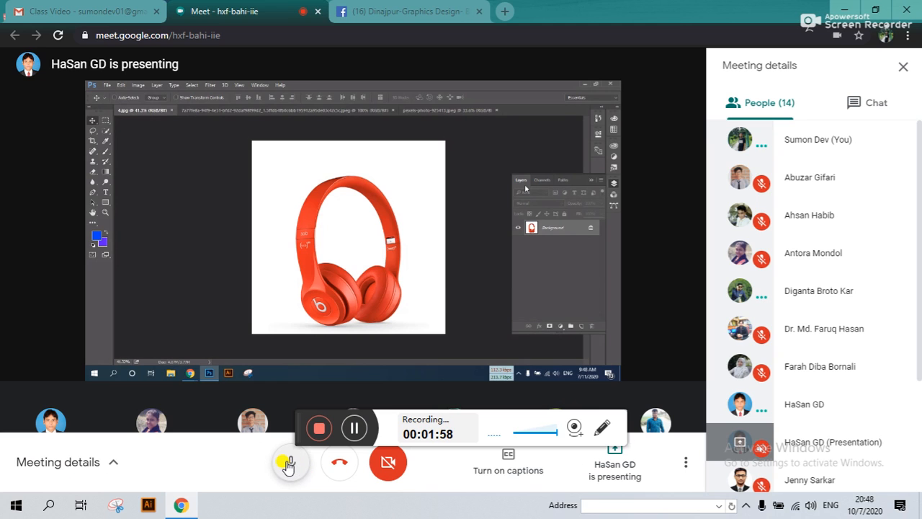
click(403, 15)
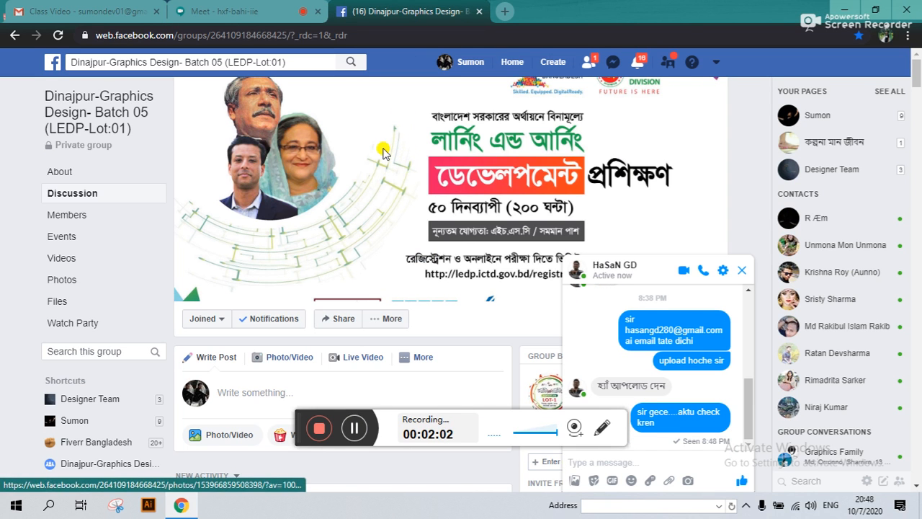
click(259, 13)
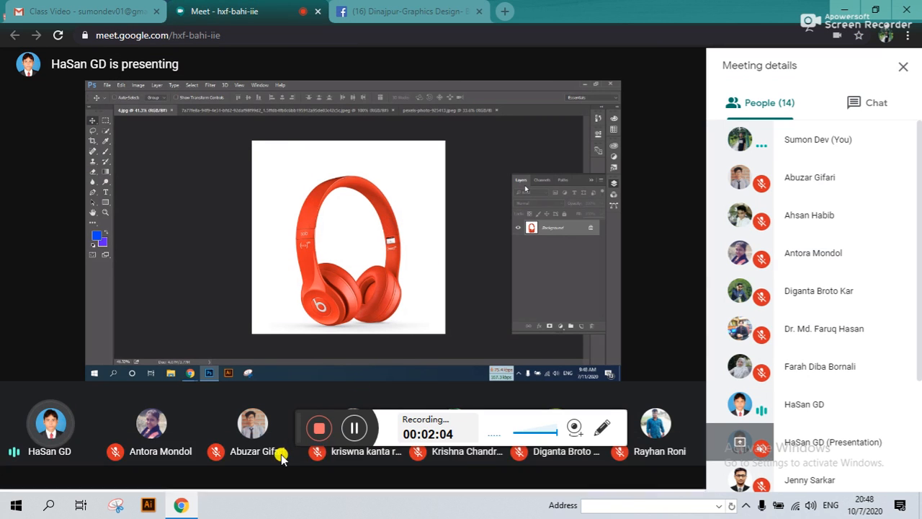
click(292, 468)
Return to the Meet call from the Facebook group page and briefly switch the microphone on and off again
click(392, 12)
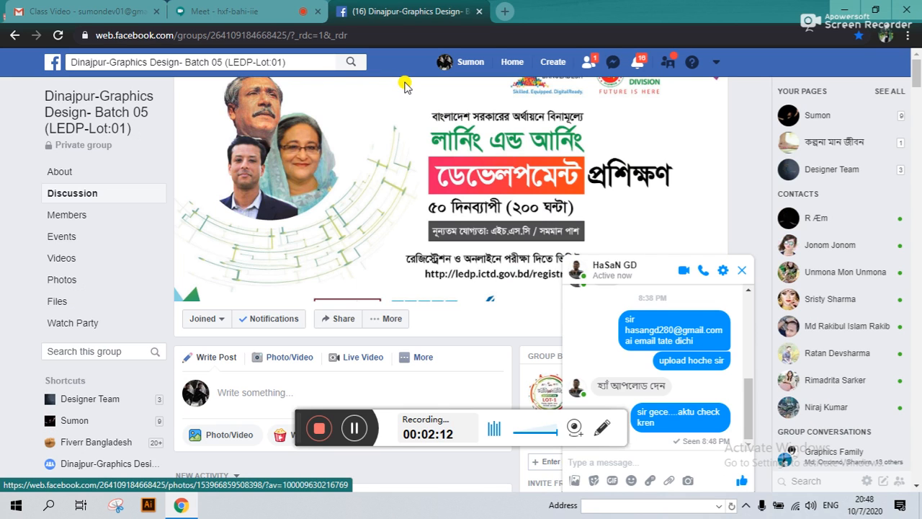
click(238, 11)
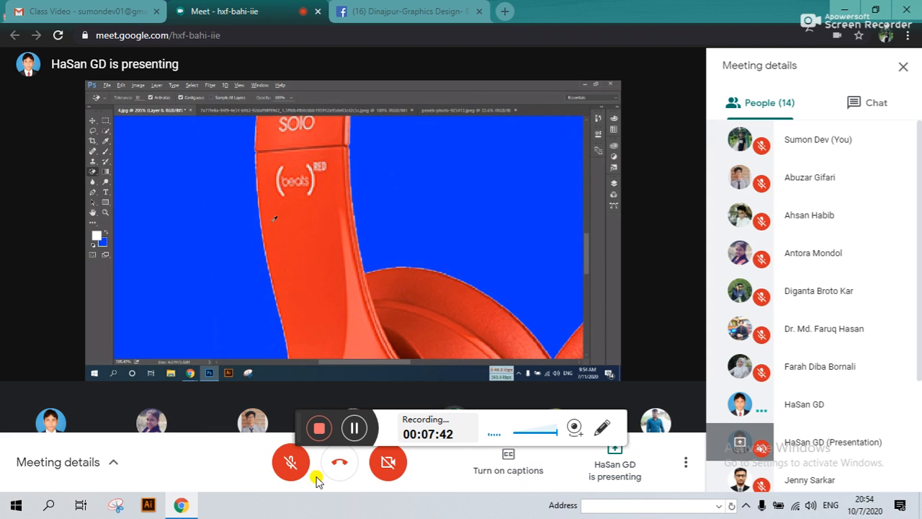
click(297, 467)
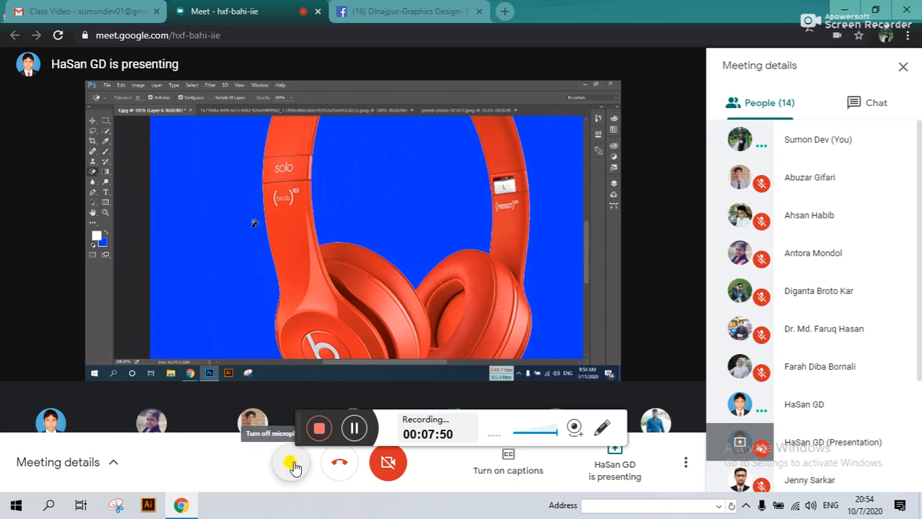
click(291, 464)
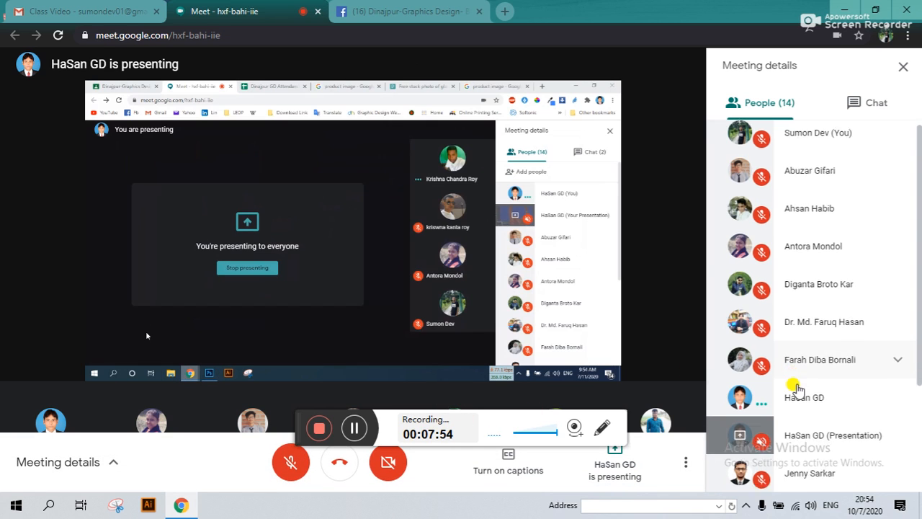
Look through the meeting's participant list and check who is present and whose microphone is muted
scroll(800, 398, down, 3)
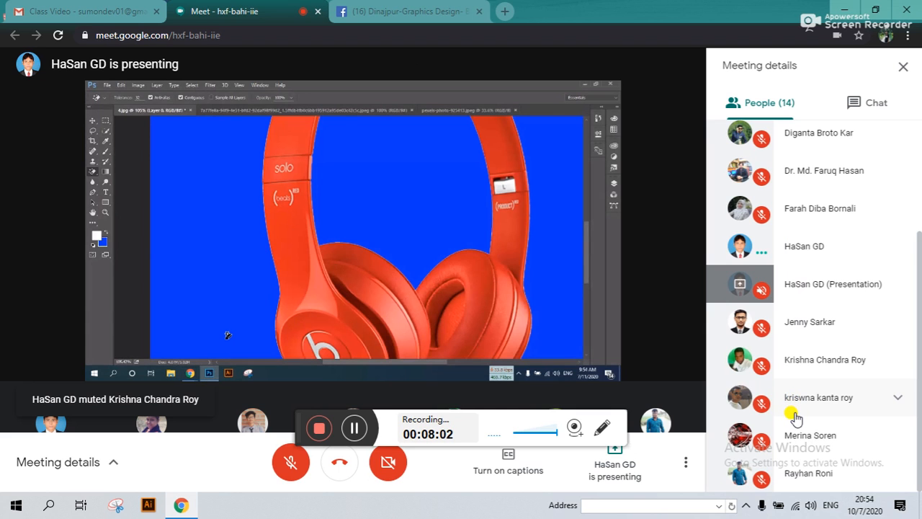
scroll(794, 418, up, 3)
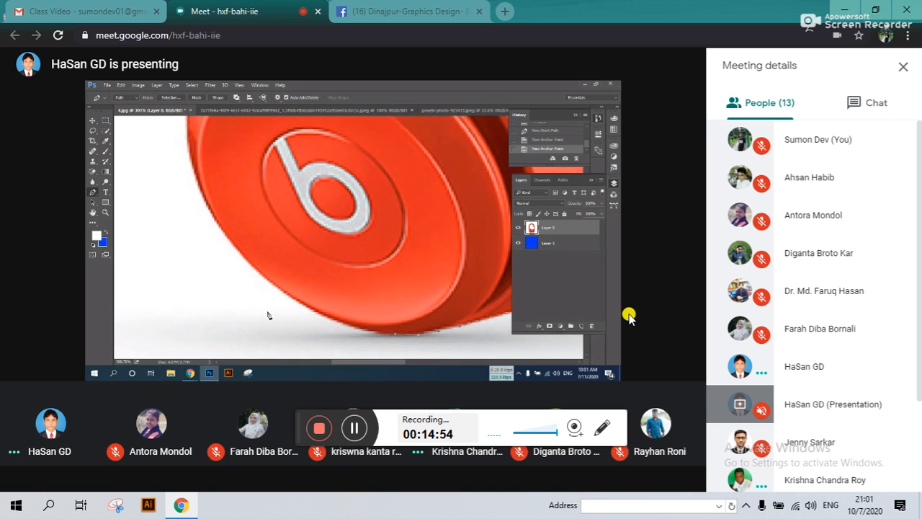
scroll(846, 294, down, 2)
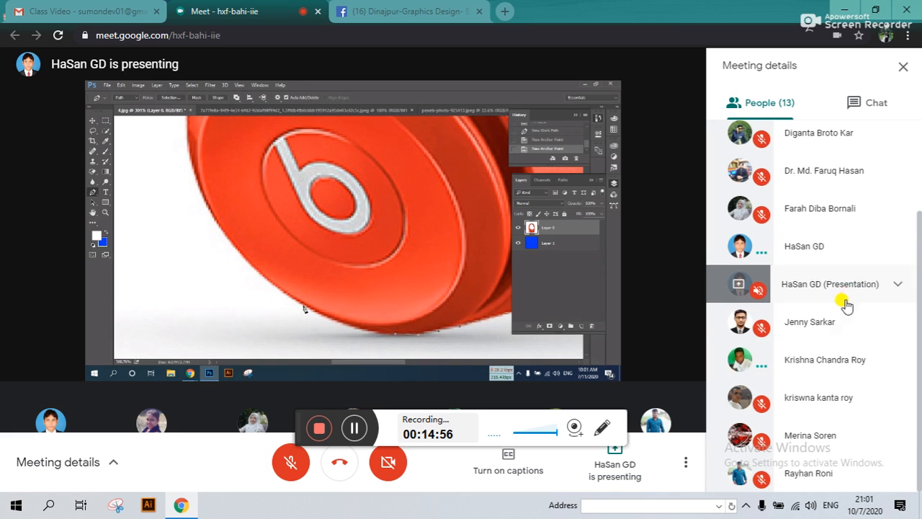
scroll(843, 303, up, 1)
scroll(840, 317, up, 1)
scroll(840, 321, down, 2)
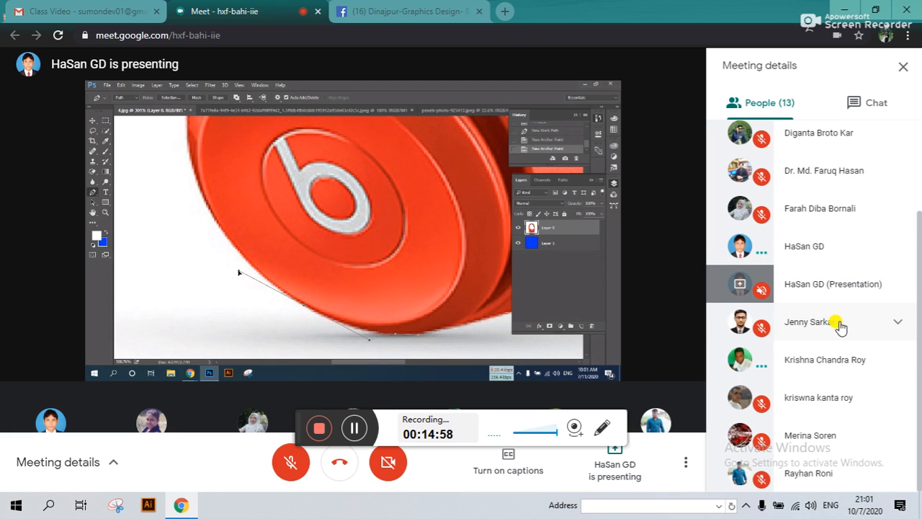
scroll(840, 325, up, 2)
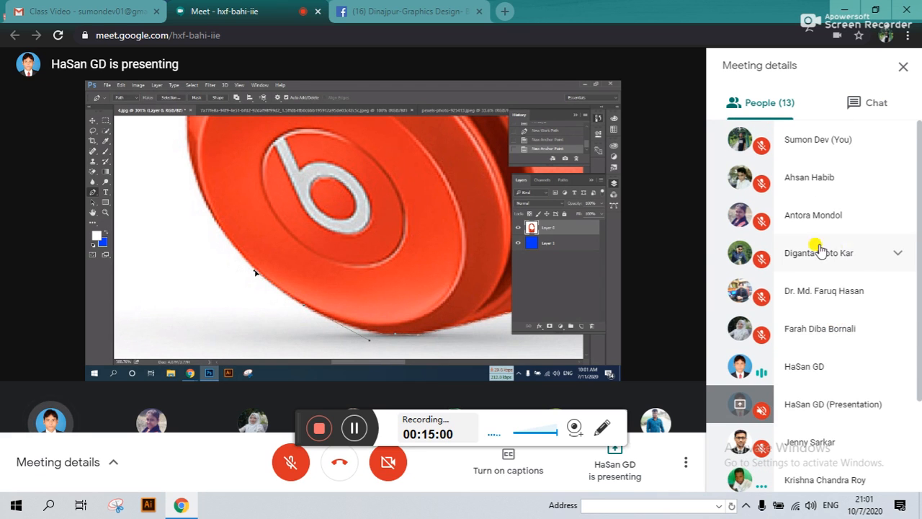
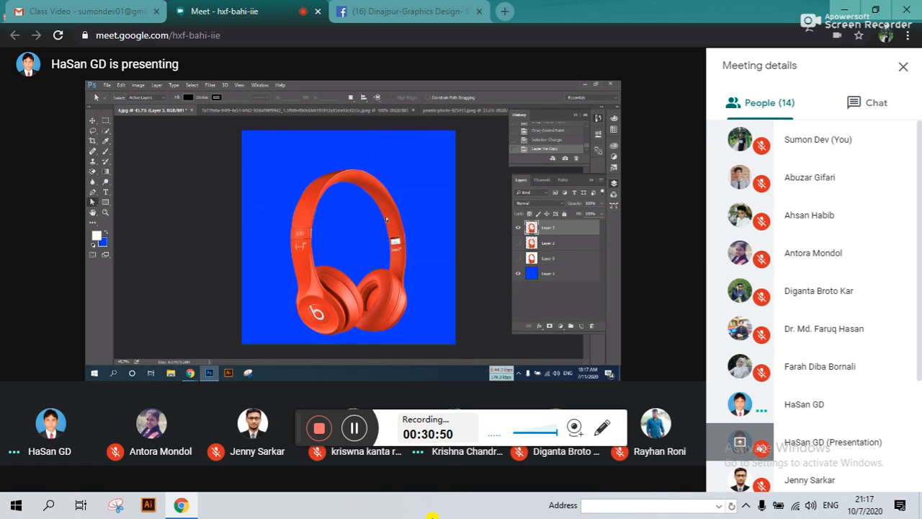
Launch Adobe Photoshop CC 2017
click(18, 506)
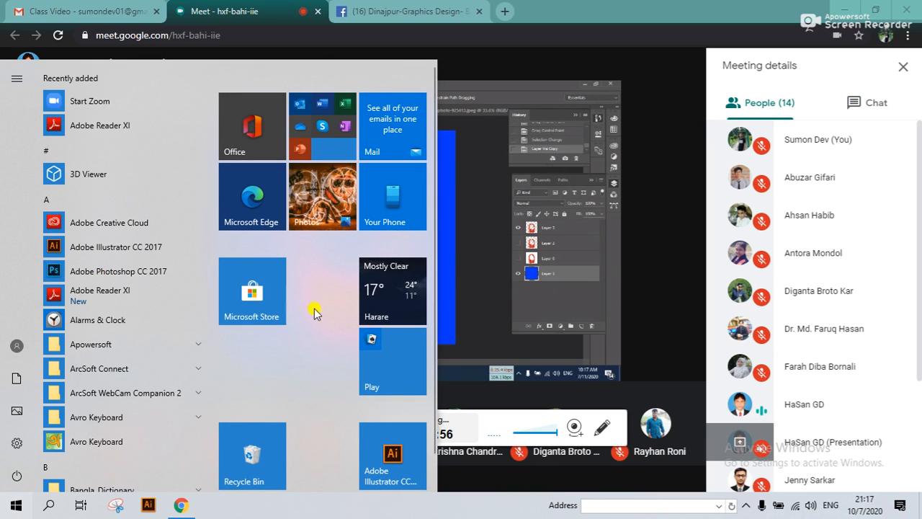
click(120, 274)
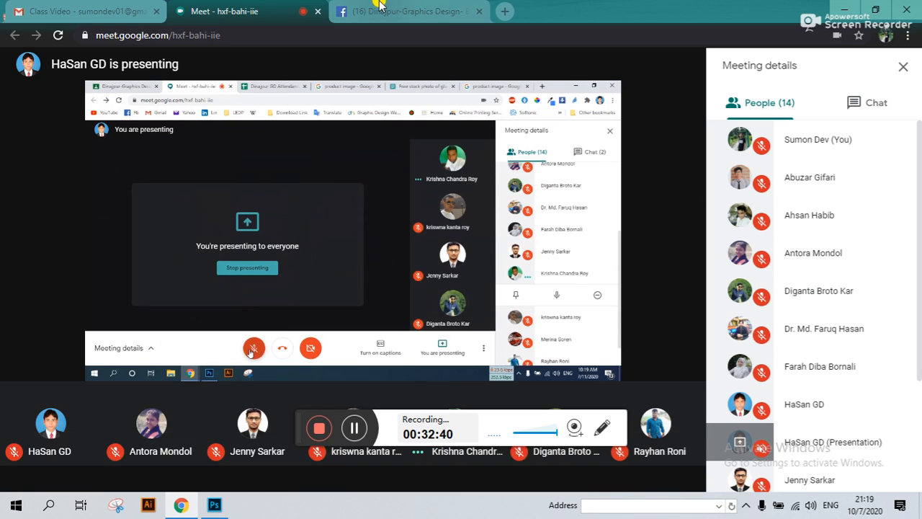
key(ctrl+Tab)
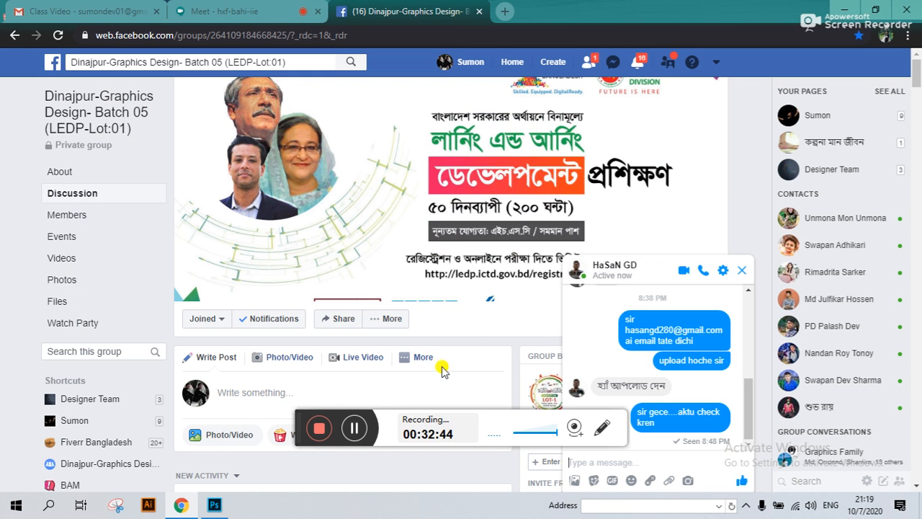
click(354, 428)
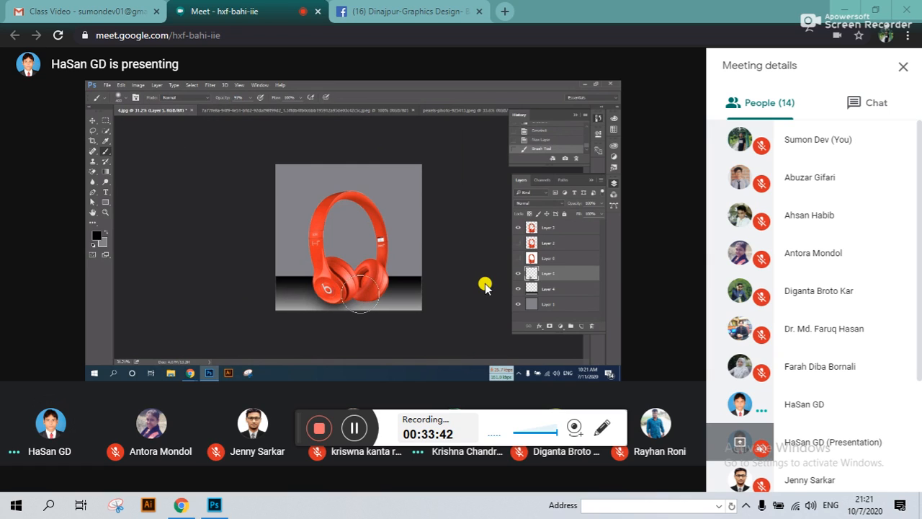
key(alt+Tab)
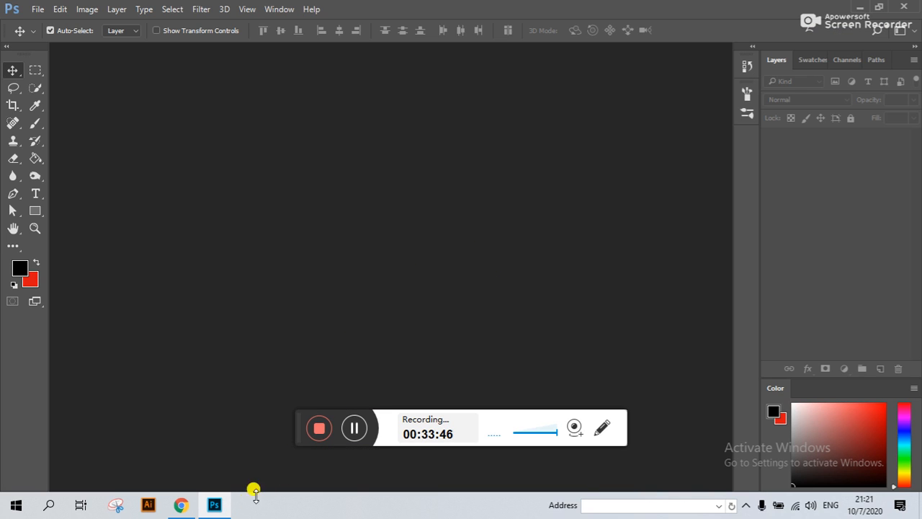
click(180, 505)
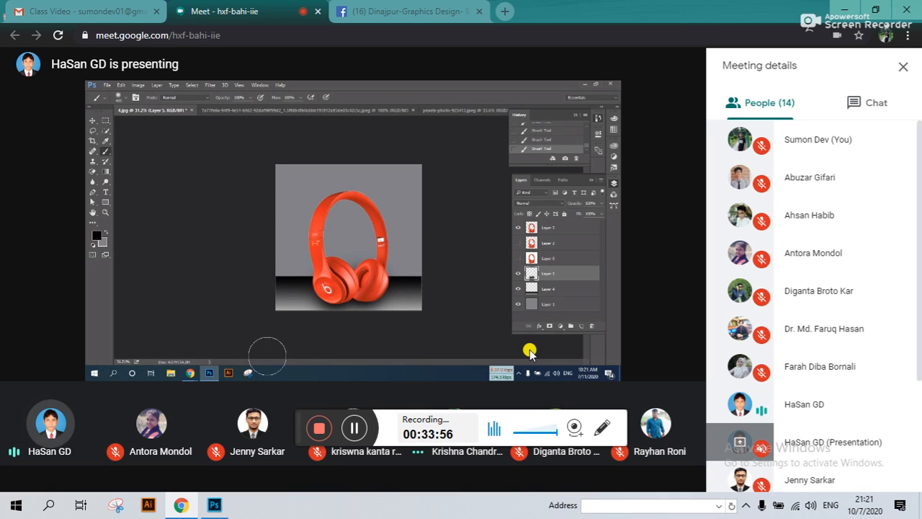
Switch to Photoshop and try to start a new document
key(alt+Tab)
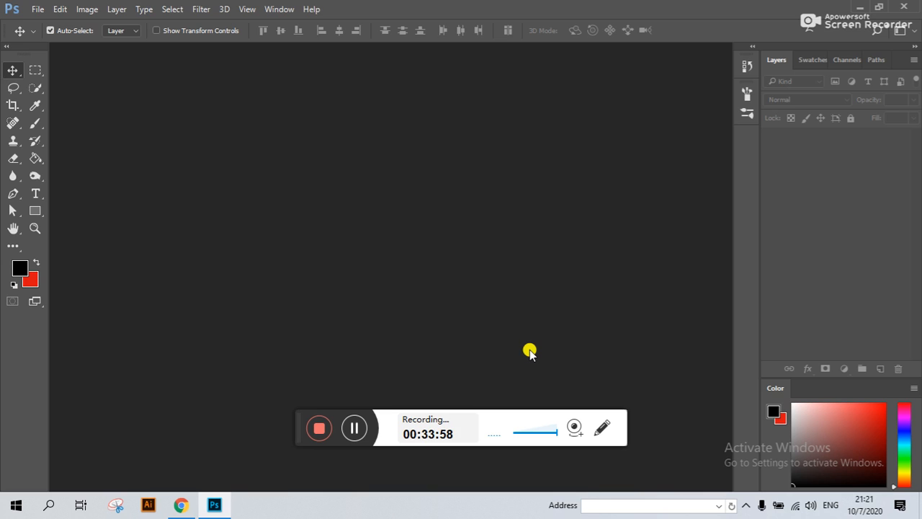
click(34, 7)
click(56, 23)
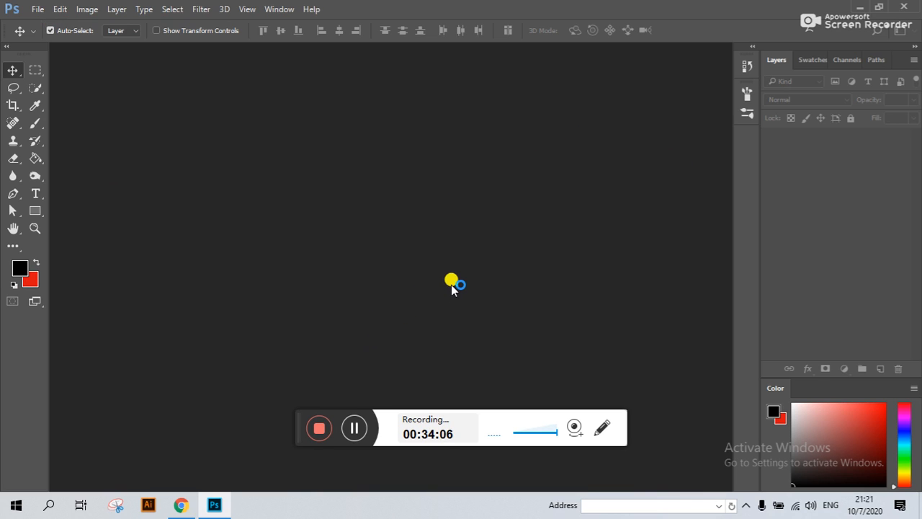
Switch back to the Google Meet call in Chrome to follow the shared presentation
click(181, 504)
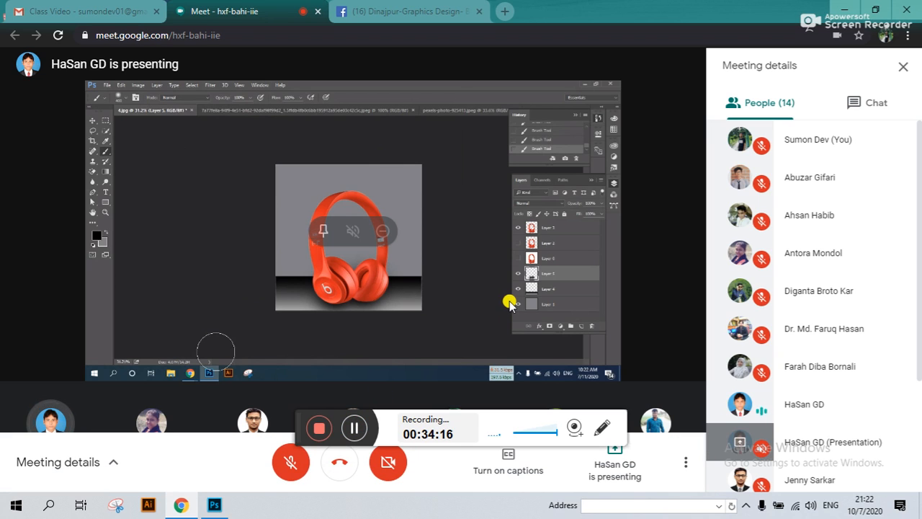
key(alt+Tab)
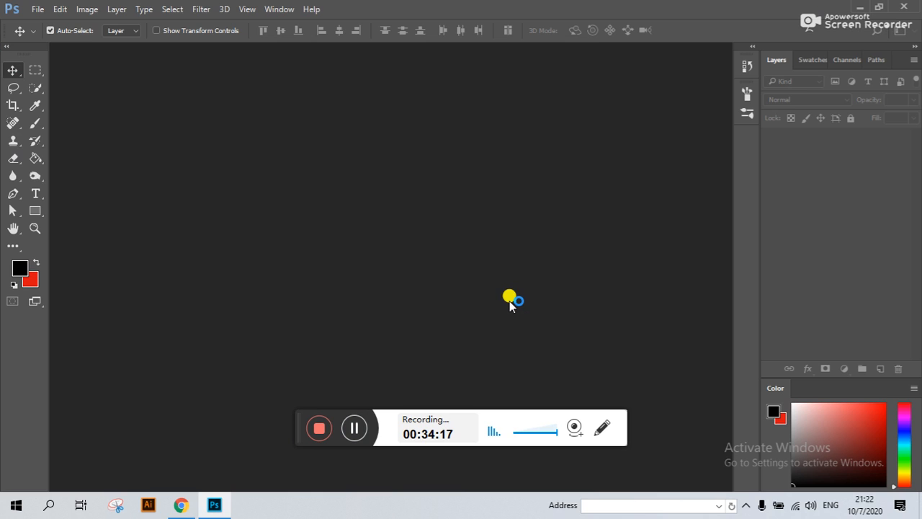
click(181, 504)
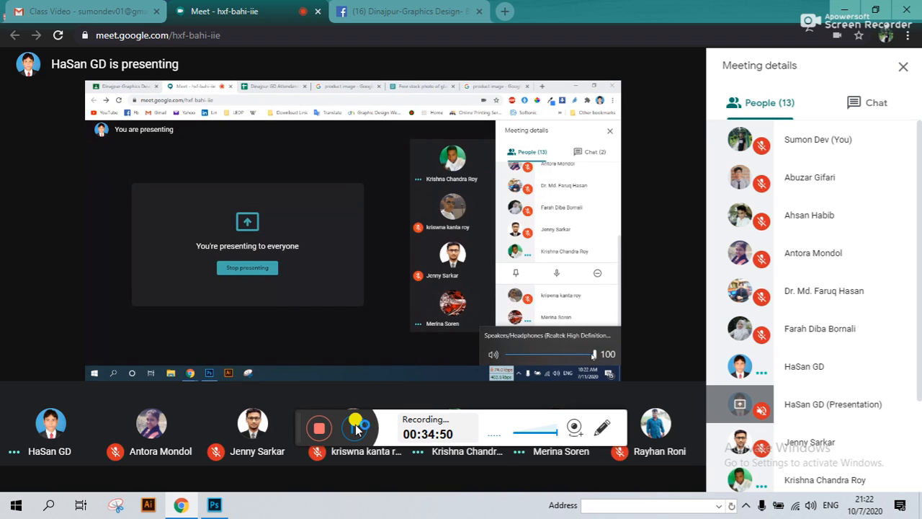
click(356, 428)
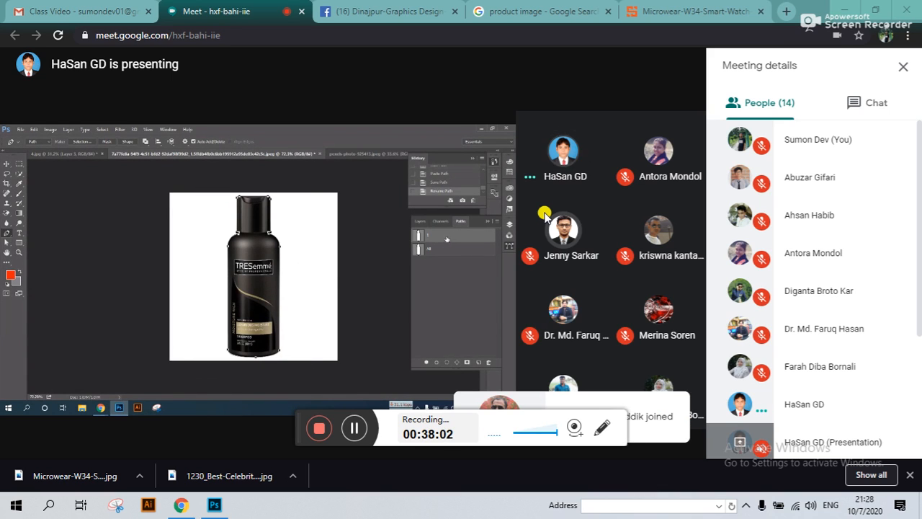
Pin the presenter's shared screen to enlarge it, and close the downloads bar and the meeting details
click(910, 475)
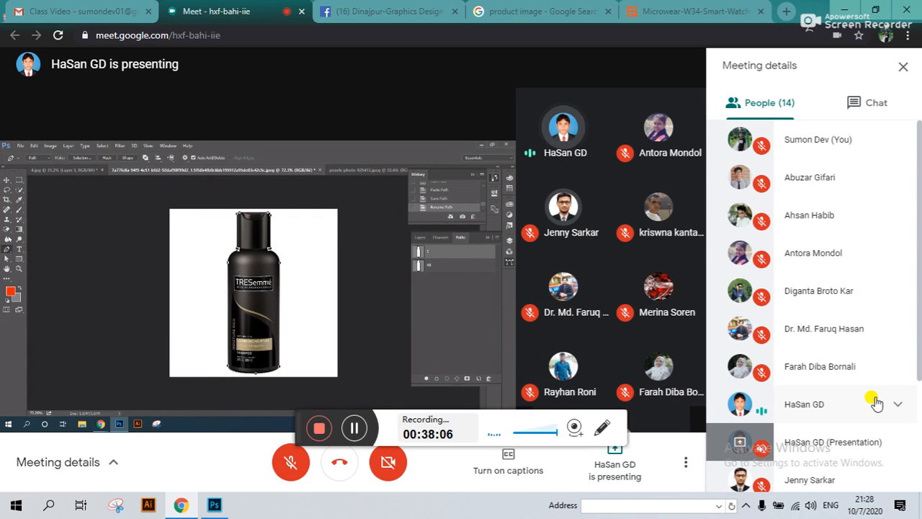
mouse_move(287, 278)
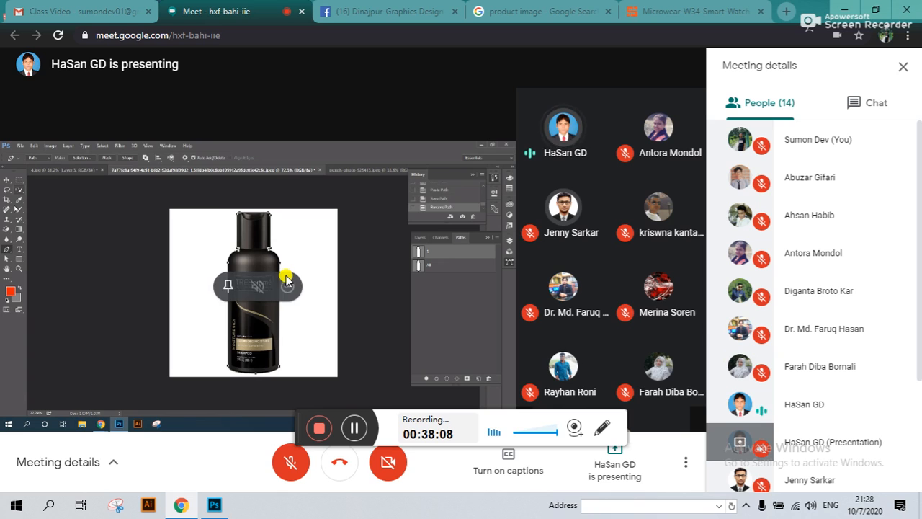
click(225, 286)
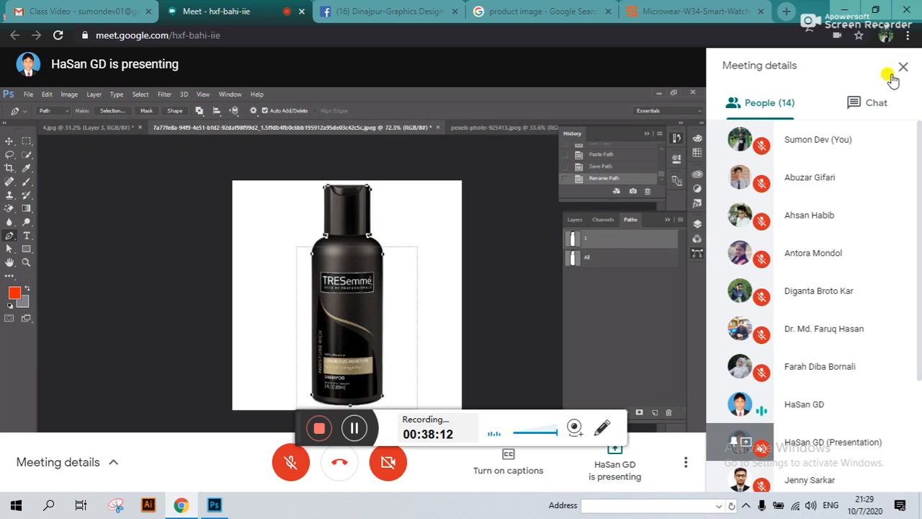
click(904, 66)
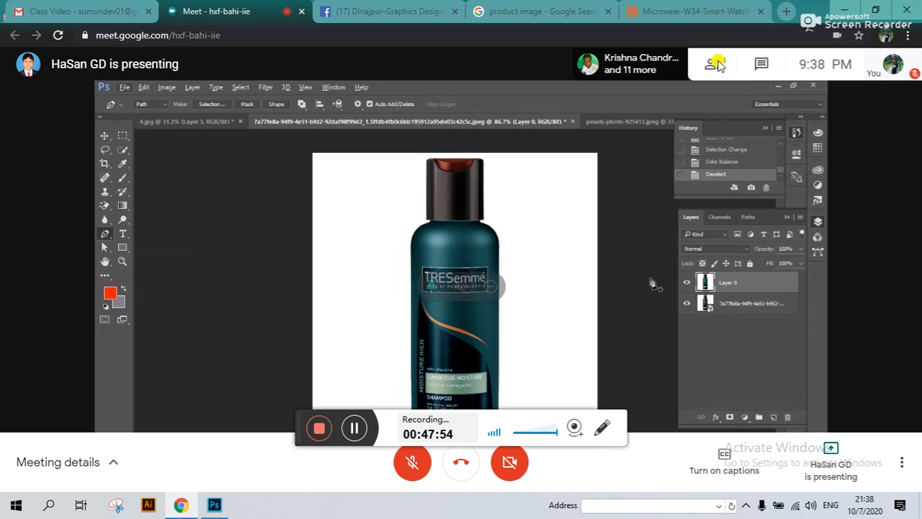
Browse the Google Images results for "product image" to examine the available product photos
click(535, 10)
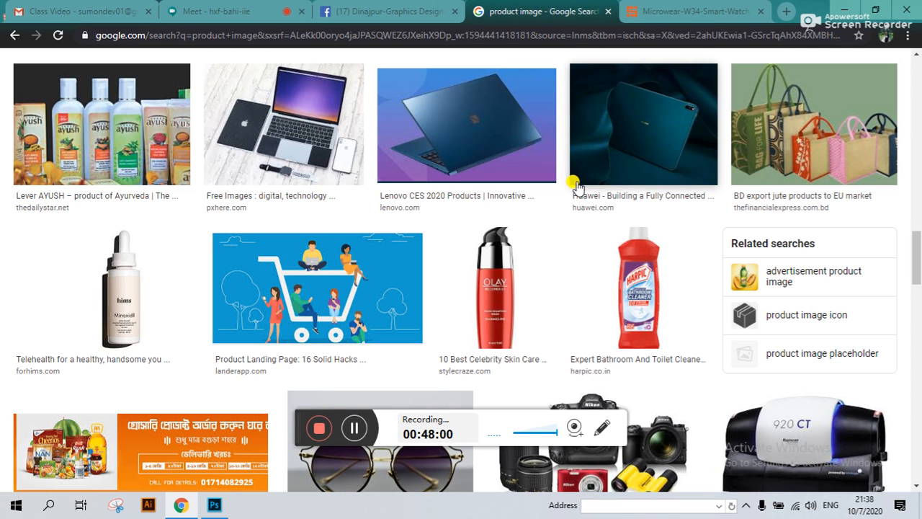
scroll(576, 186, down, 1)
scroll(576, 186, down, 2)
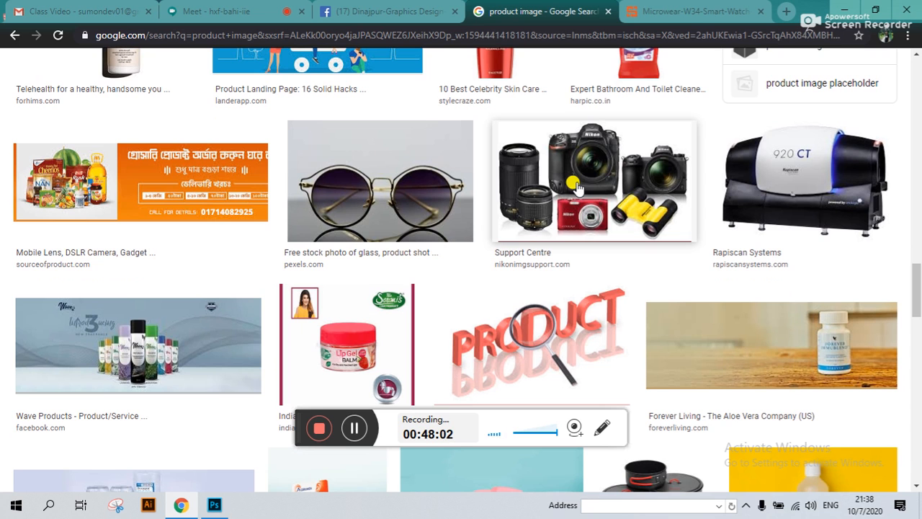
scroll(552, 179, down, 4)
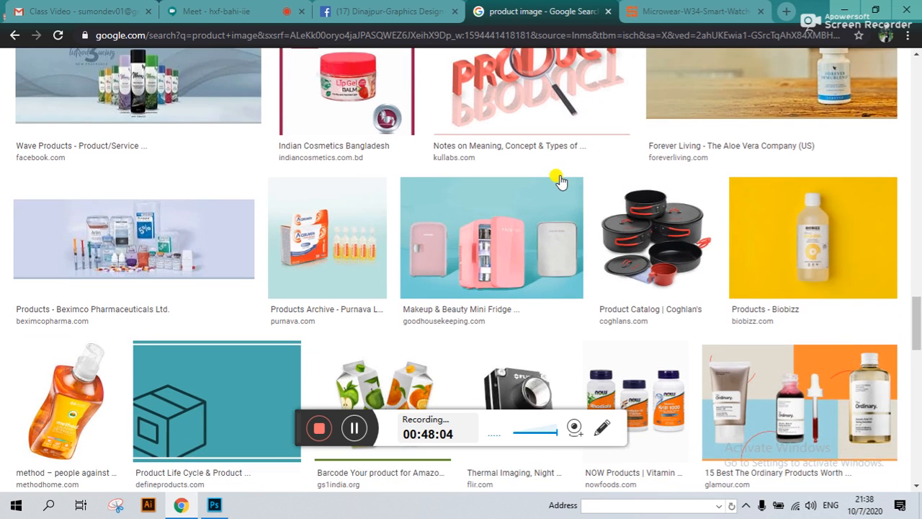
scroll(560, 180, down, 2)
scroll(560, 180, down, 2)
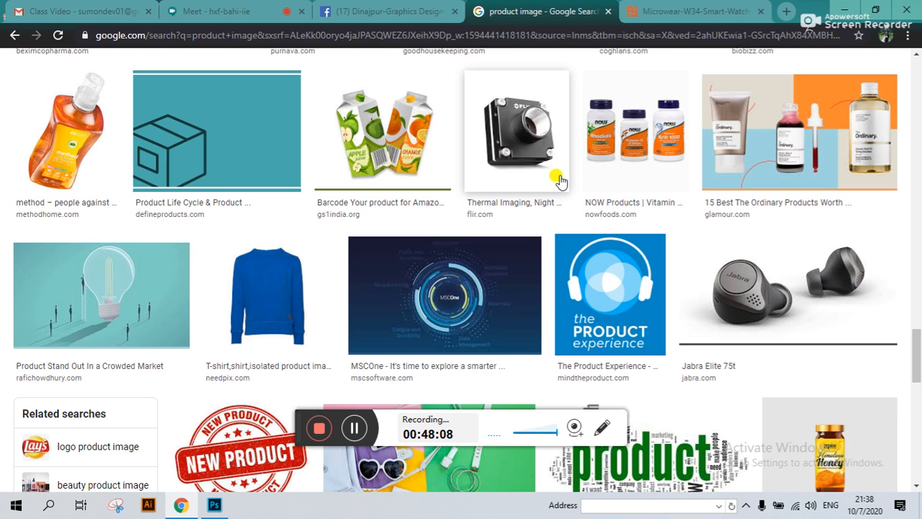
scroll(561, 180, down, 2)
scroll(560, 180, up, 2)
scroll(560, 180, down, 8)
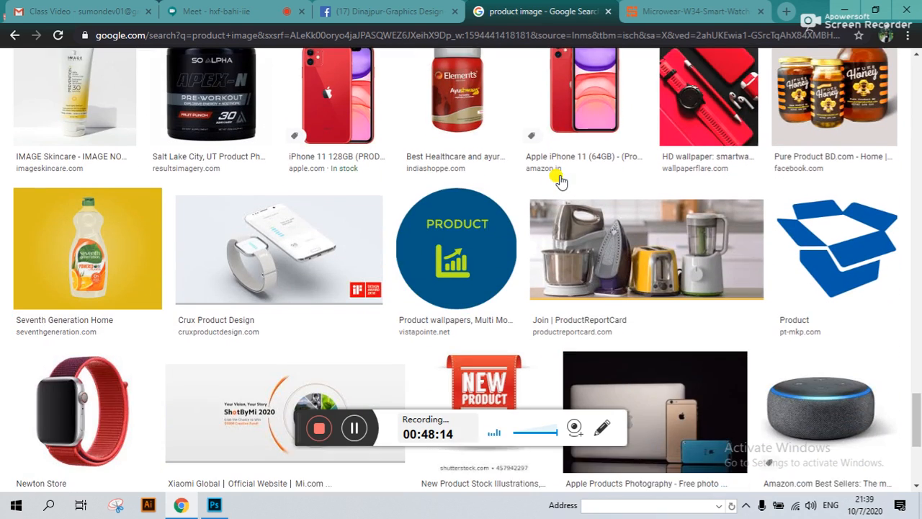
Look further through the "product image" search results for product photos suited to editing practice
scroll(561, 180, down, 8)
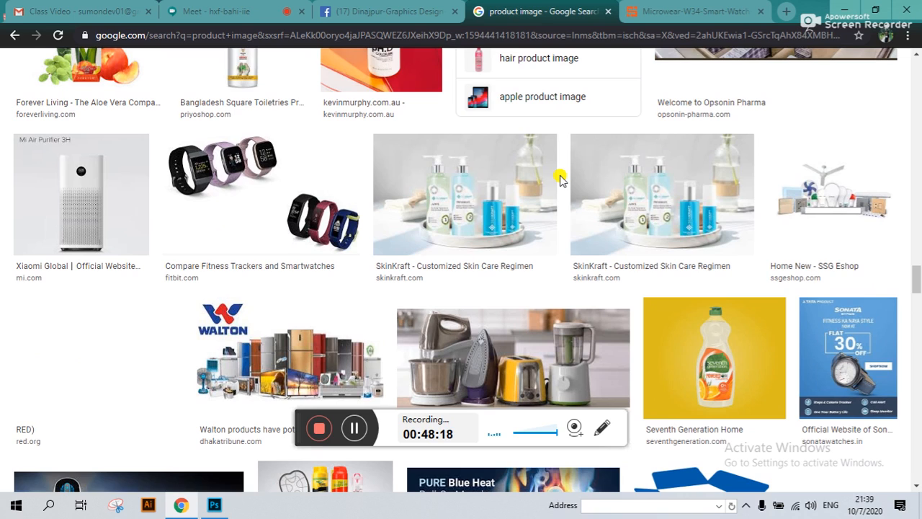
scroll(560, 178, down, 6)
scroll(560, 179, up, 6)
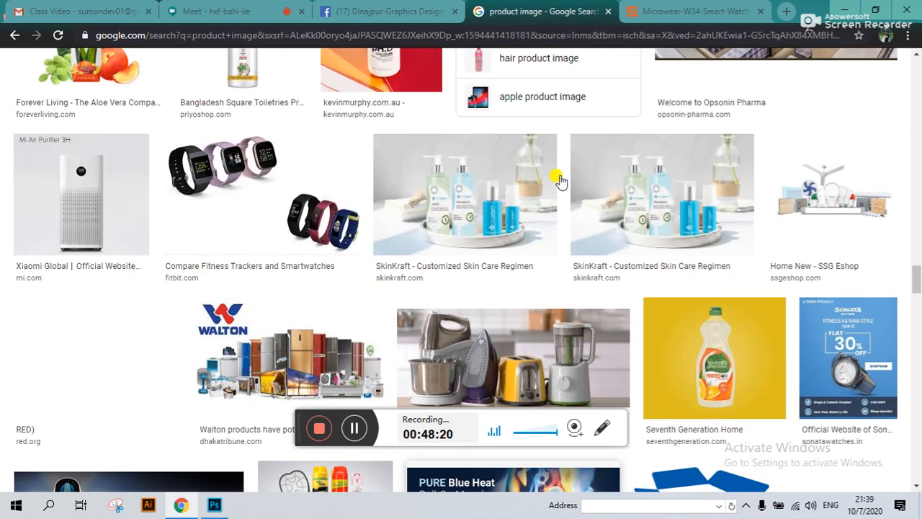
scroll(560, 179, down, 6)
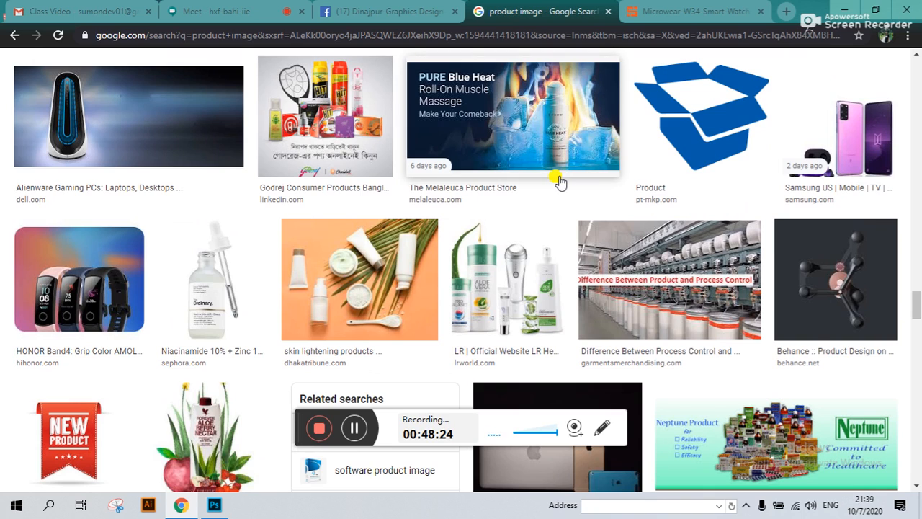
scroll(561, 180, down, 6)
scroll(561, 180, up, 2)
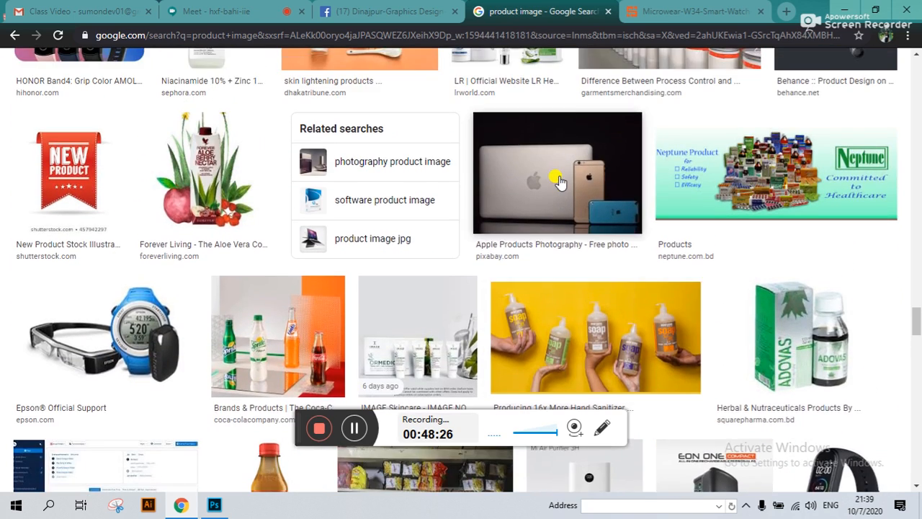
scroll(560, 181, down, 5)
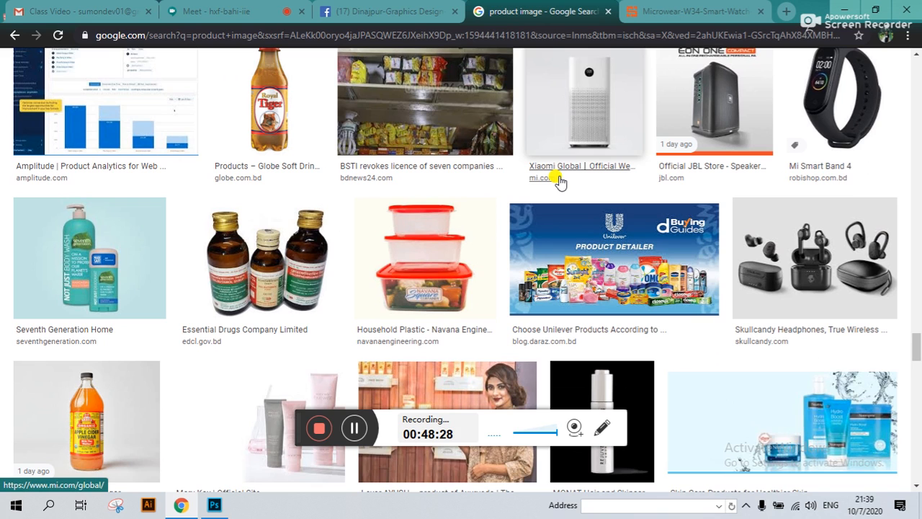
scroll(560, 181, down, 5)
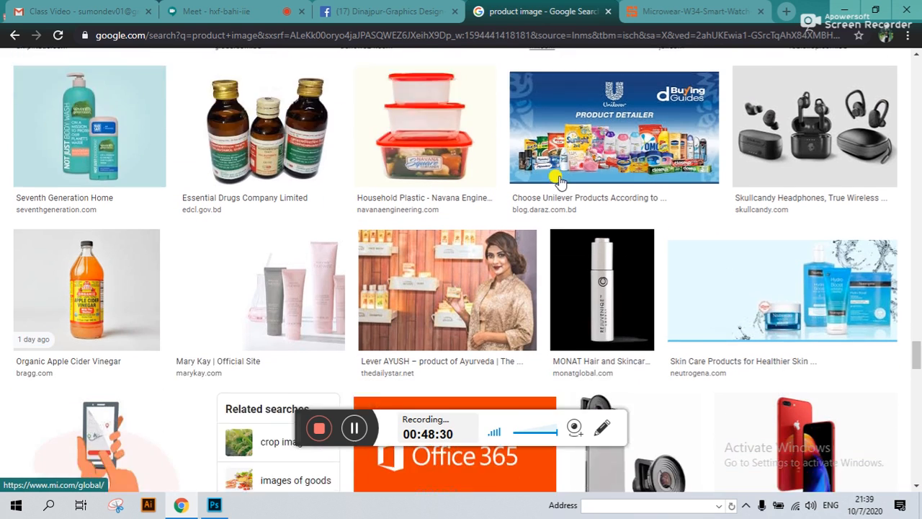
scroll(561, 182, up, 4)
scroll(560, 182, up, 2)
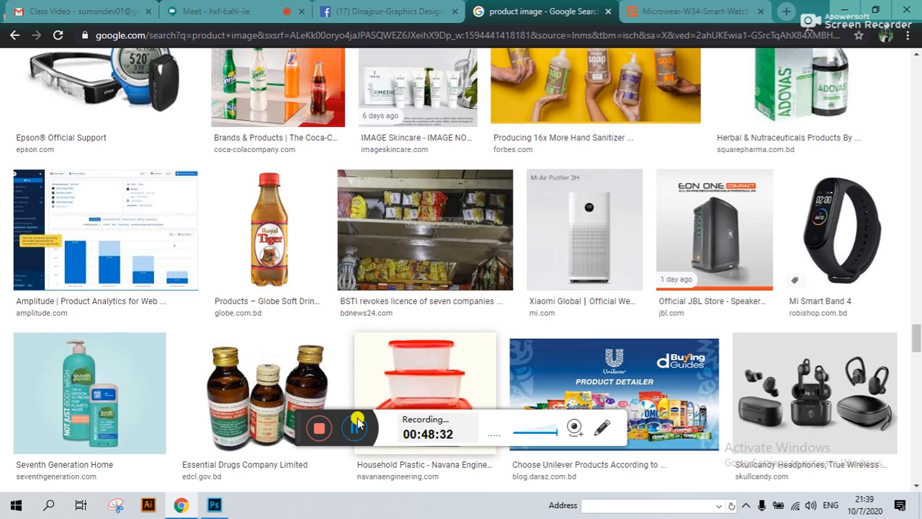
click(354, 428)
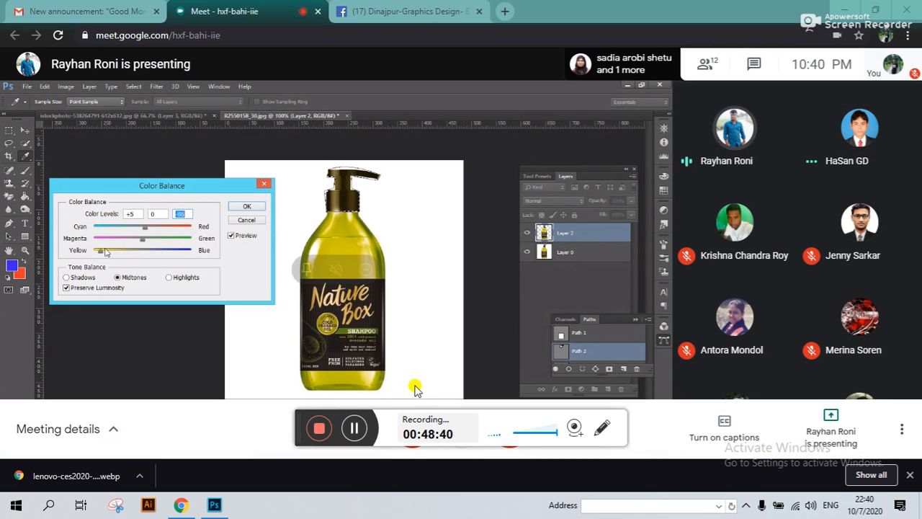
click(362, 430)
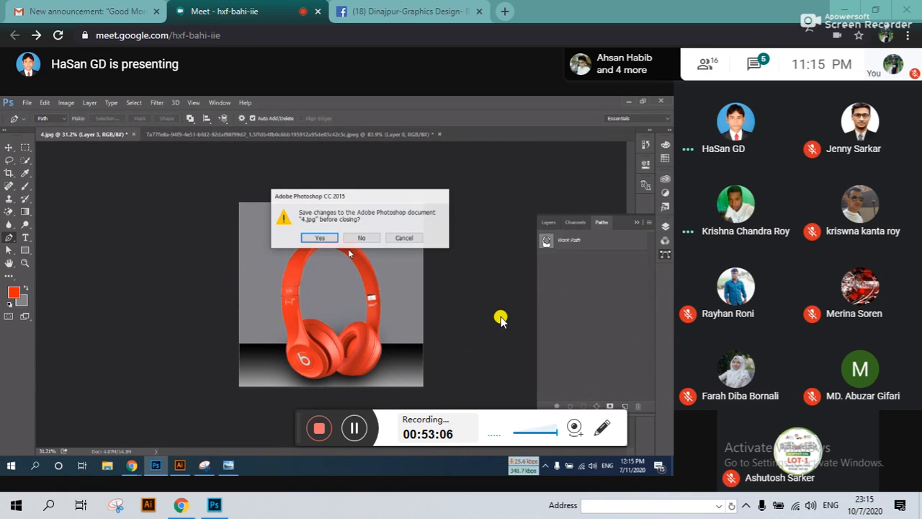
Switch to the Dinajpur-Graphics Design- Batch 05 Facebook group, look over its feed and close the chat window covering it
click(427, 7)
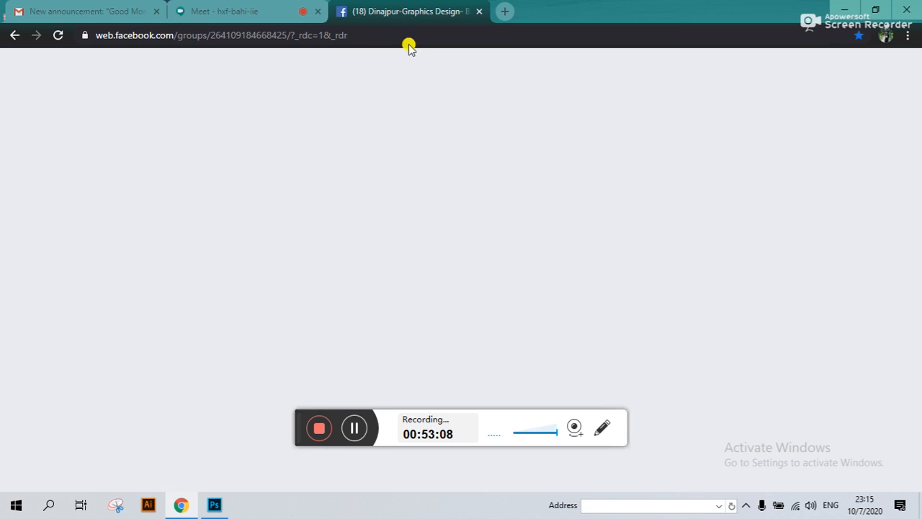
click(203, 9)
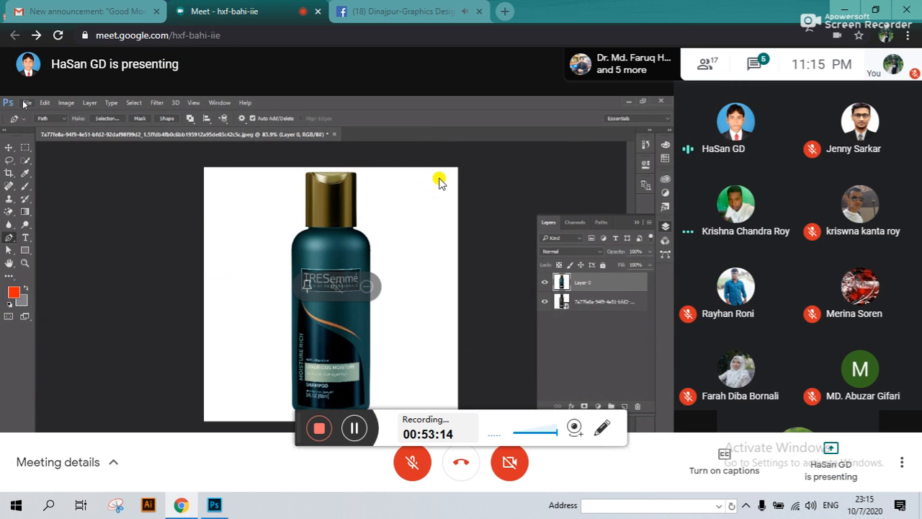
key(ctrl+Tab)
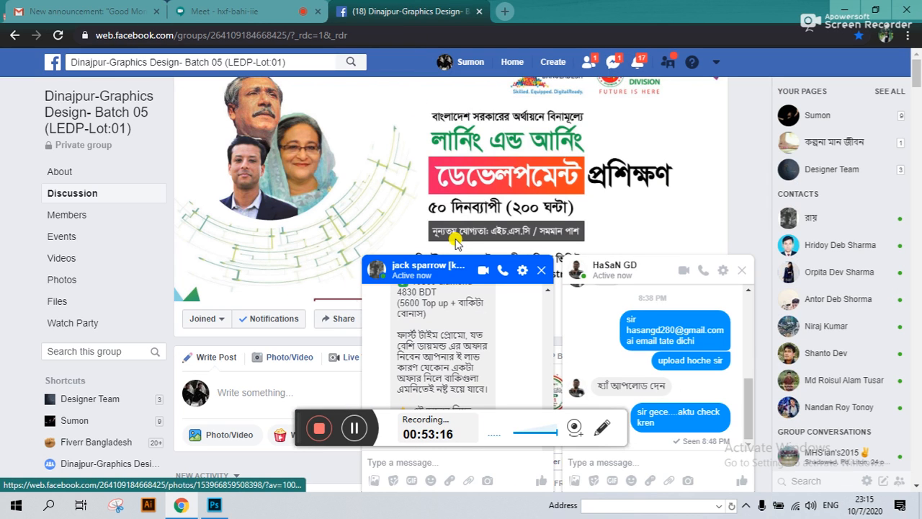
scroll(457, 267, down, 2)
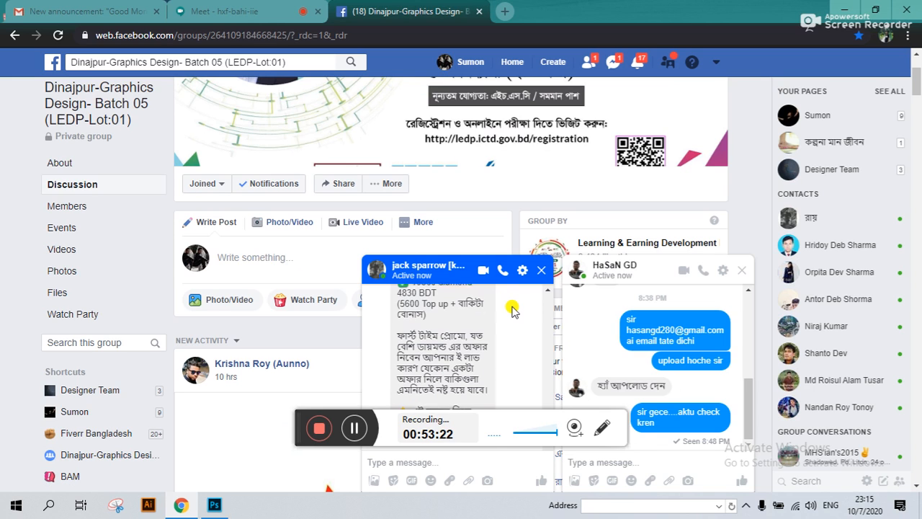
scroll(513, 309, up, 2)
click(541, 270)
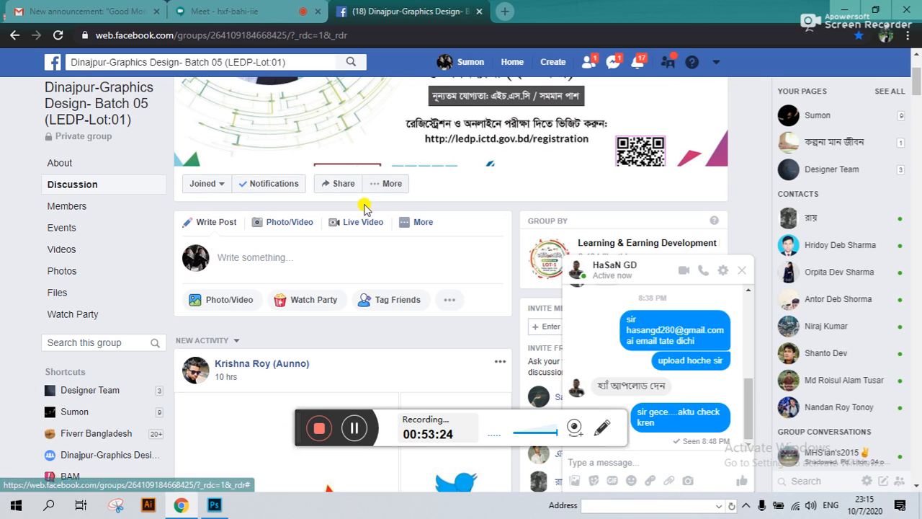
scroll(366, 204, up, 2)
scroll(362, 206, down, 7)
scroll(362, 209, up, 3)
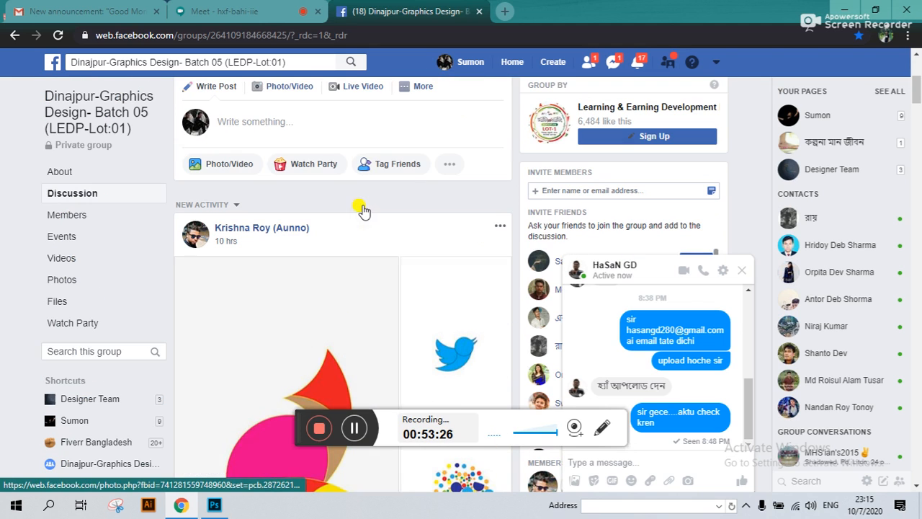
Return to the Google Meet call and pin the presenter's shared screen
click(189, 11)
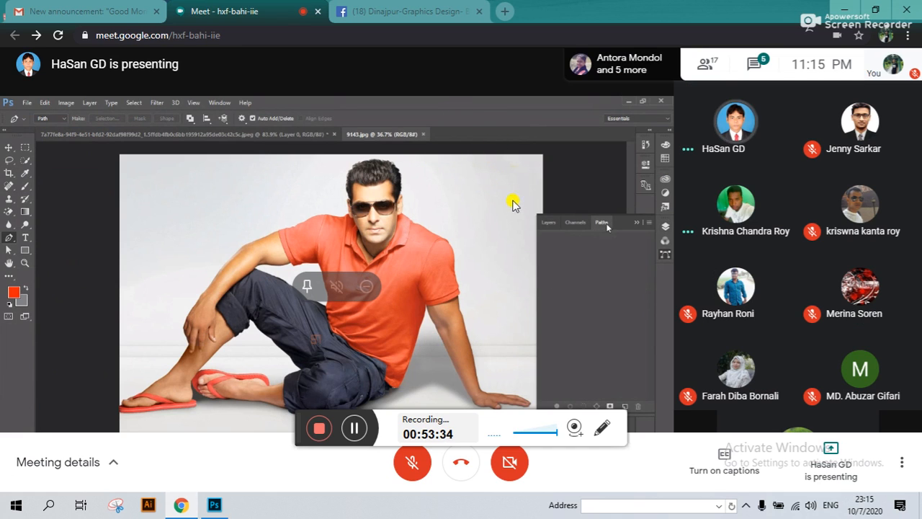
click(305, 287)
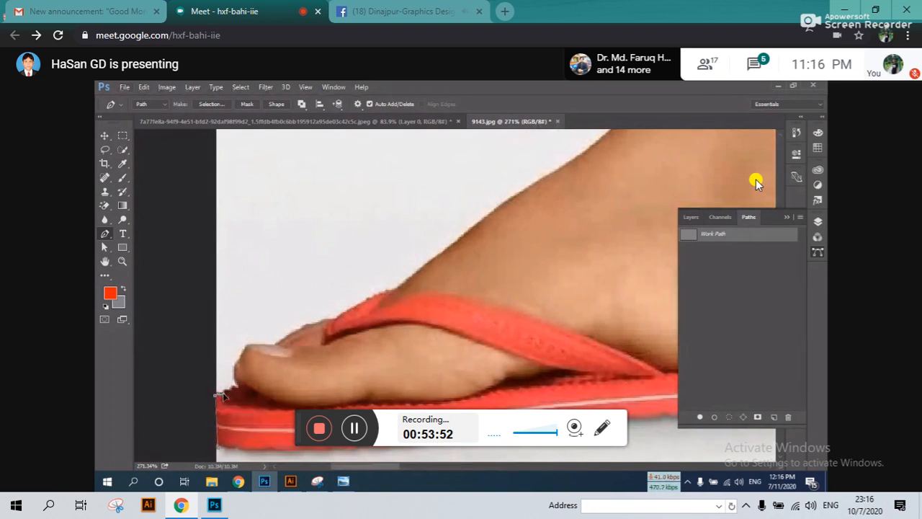
Go back to the Facebook group, close the reopened chat window and start choosing a photo for a new post
click(370, 8)
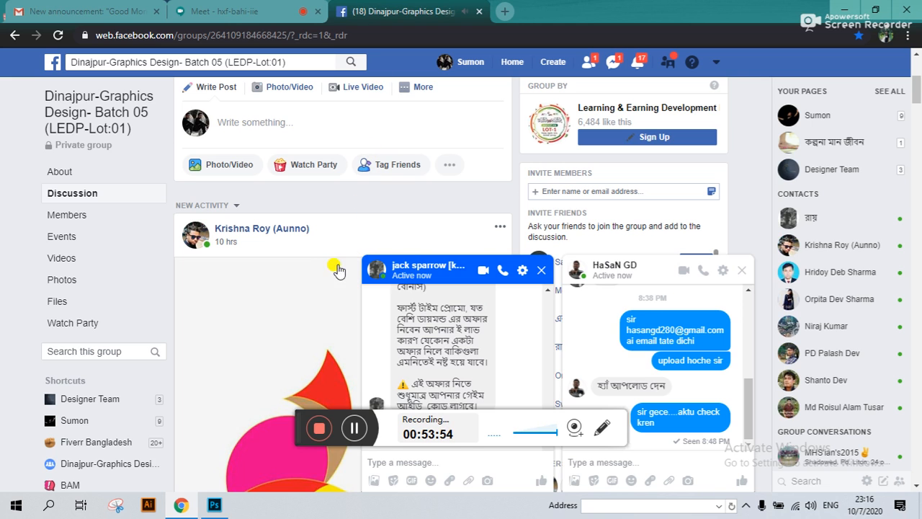
click(546, 268)
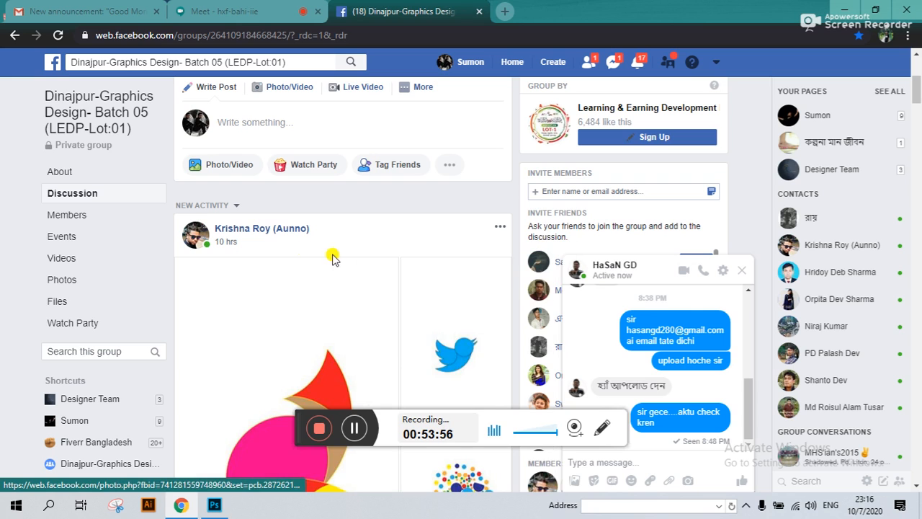
scroll(297, 252, up, 2)
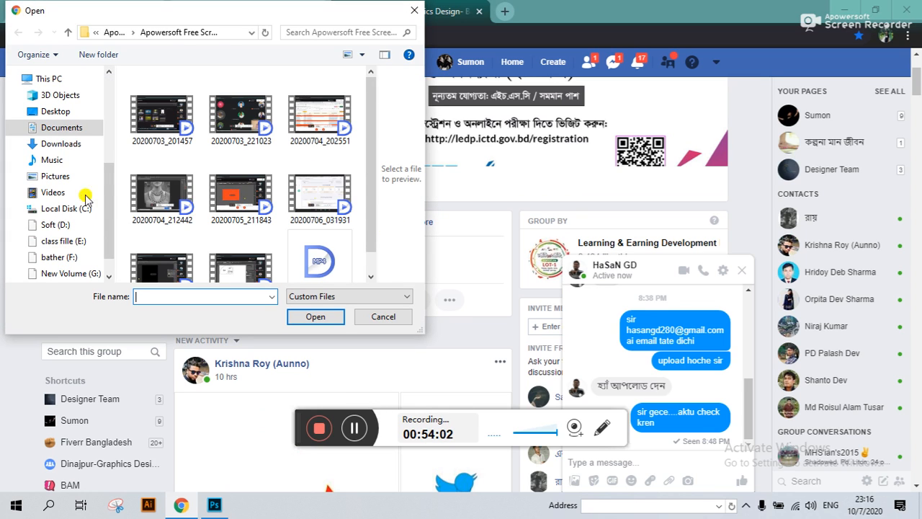
Attach the Untitled-1 image from the JPEG folder inside "work file" on drive E to the group post
click(82, 242)
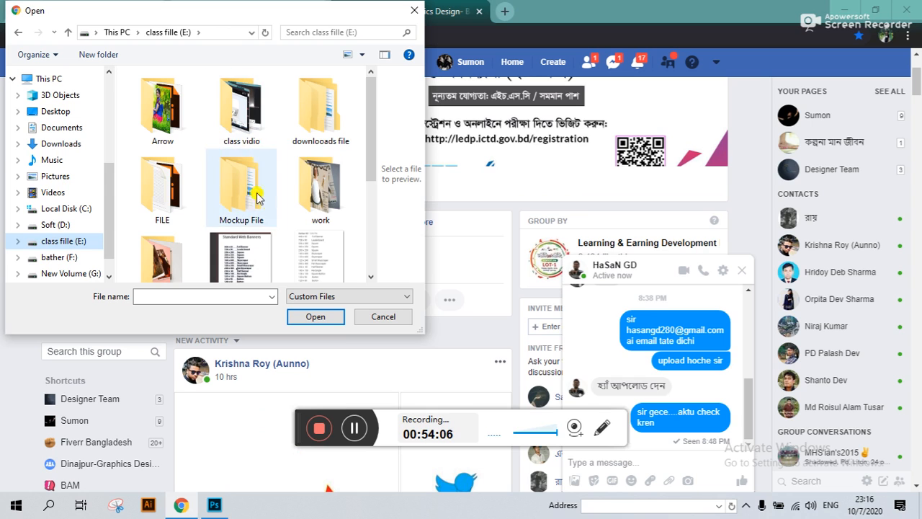
double_click(319, 205)
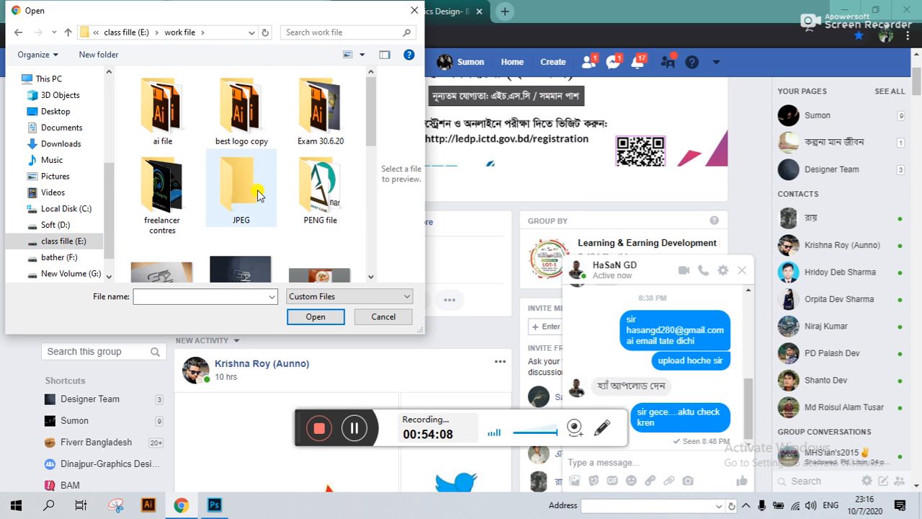
click(318, 190)
double_click(247, 190)
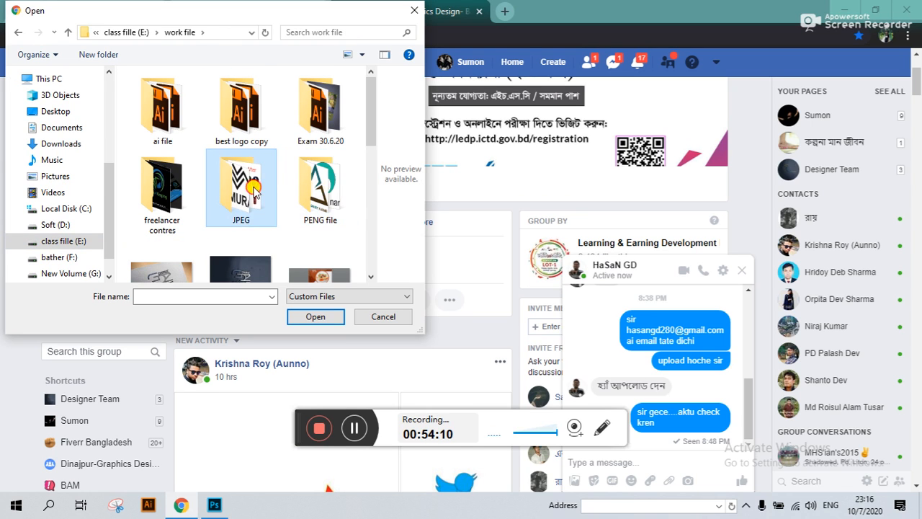
scroll(254, 191, down, 3)
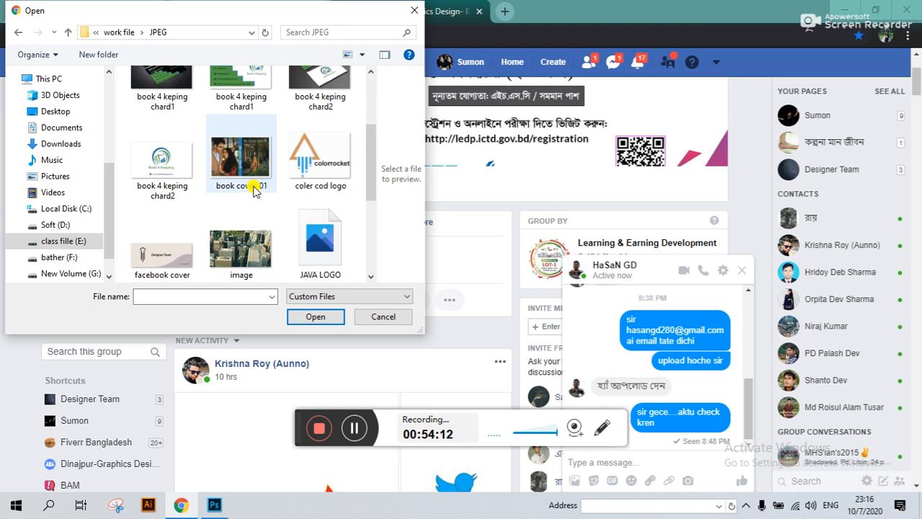
scroll(256, 191, down, 1)
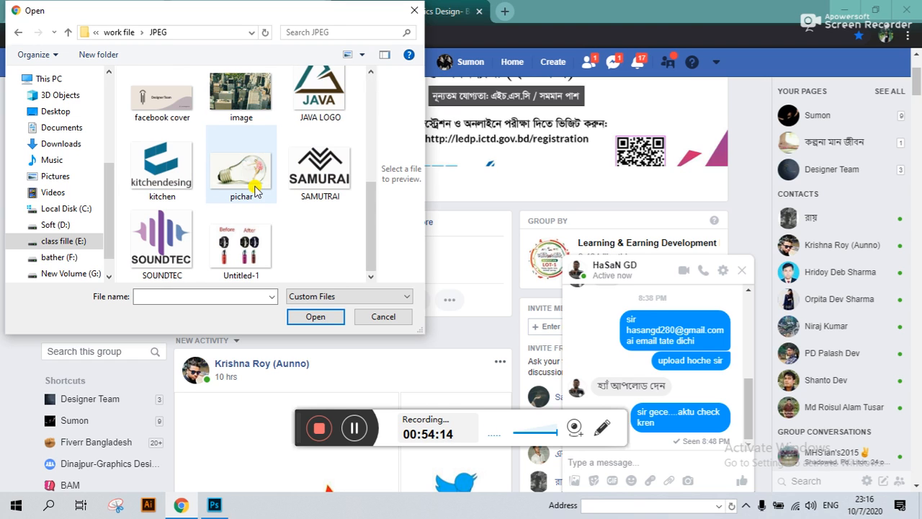
click(241, 245)
click(317, 317)
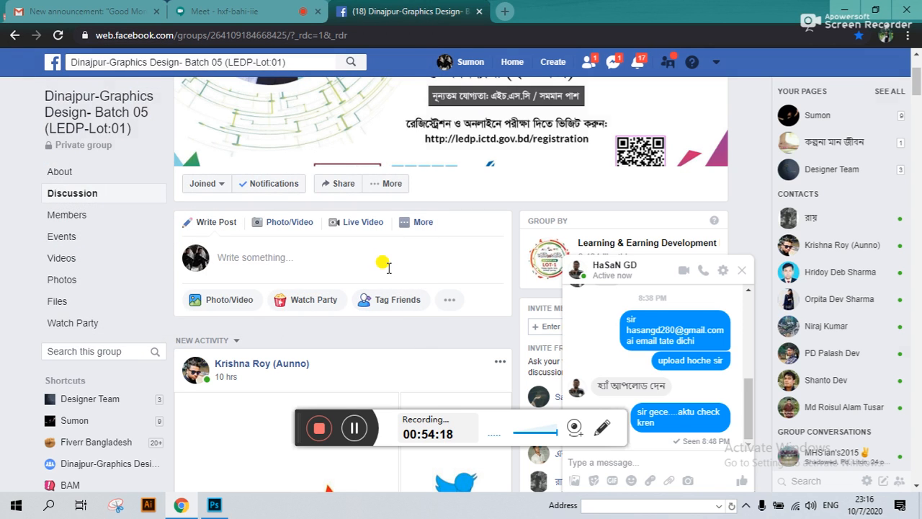
Publish the before-and-after photo post in the Facebook group, checking on the Meet call while the image uploads
click(388, 267)
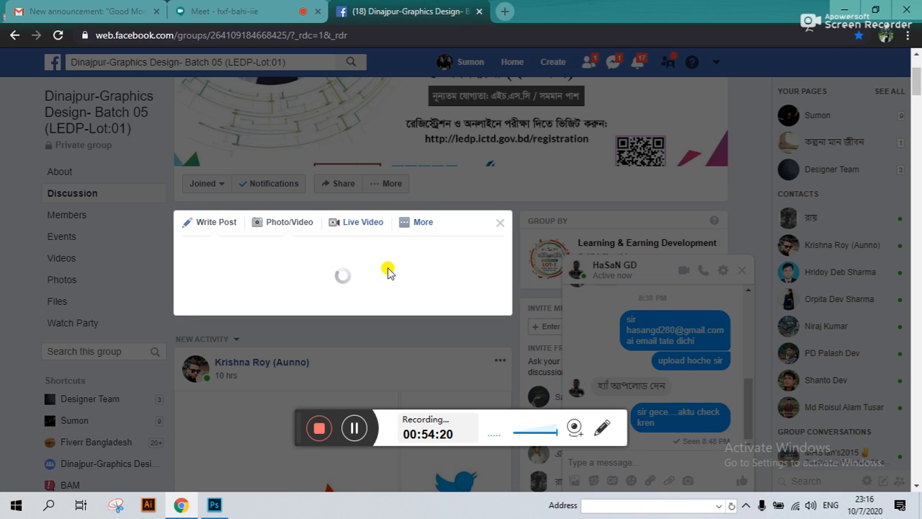
scroll(389, 271, down, 2)
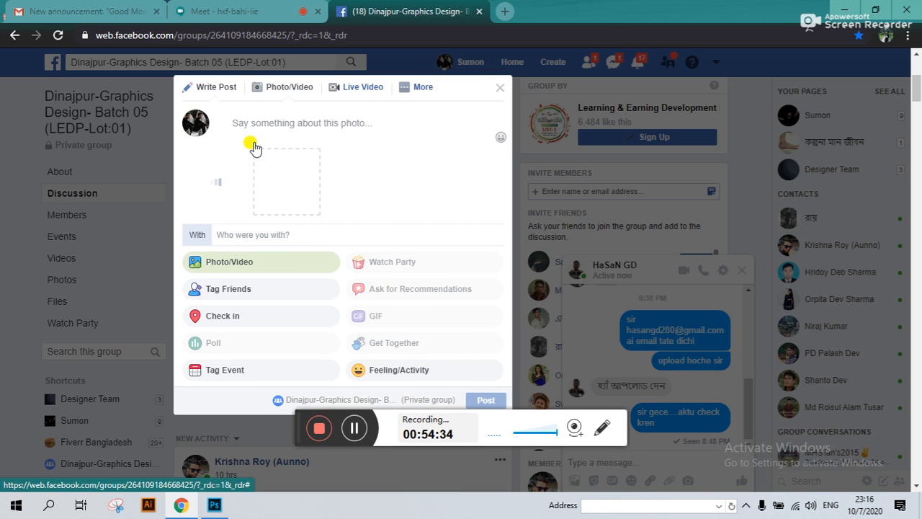
click(231, 11)
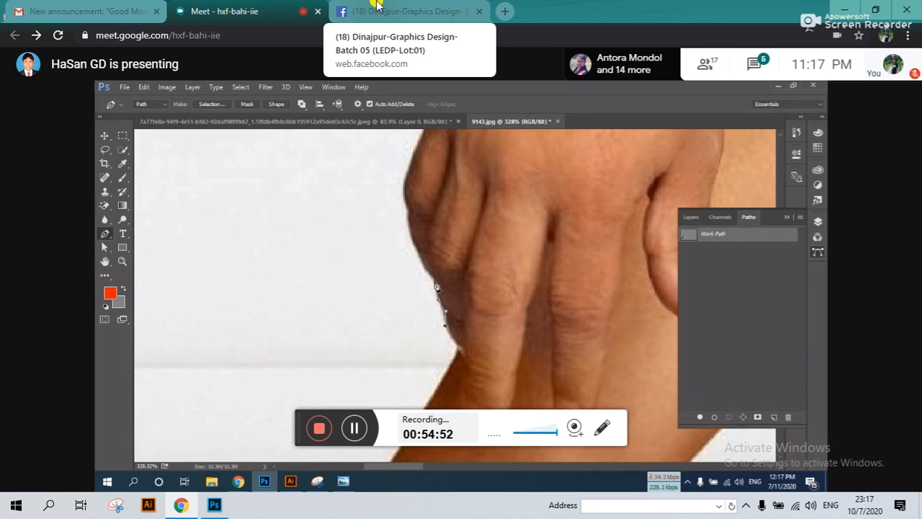
click(377, 6)
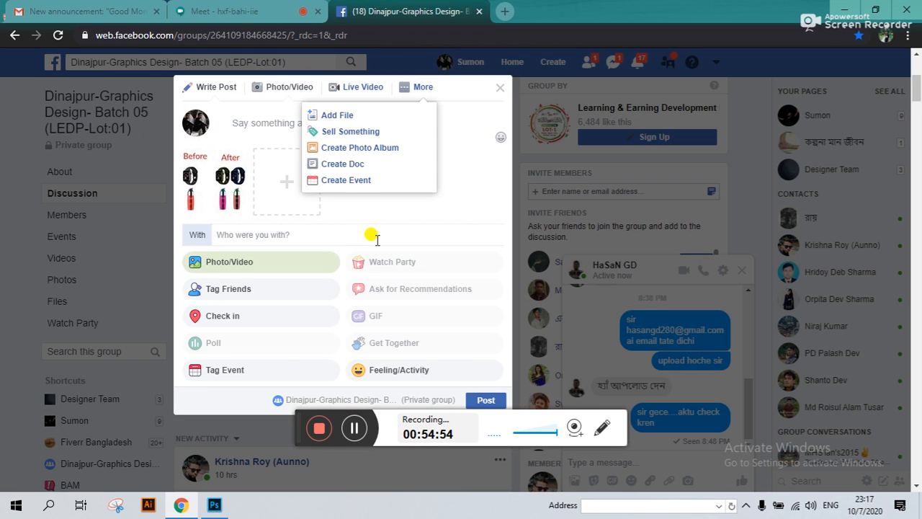
scroll(378, 242, down, 2)
click(483, 272)
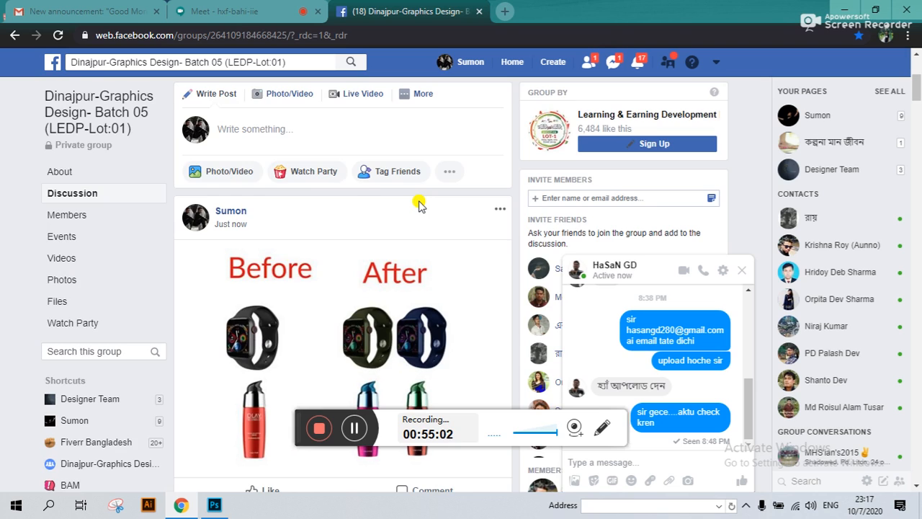
Review the published before-and-after product photo in the group's feed
scroll(420, 207, down, 2)
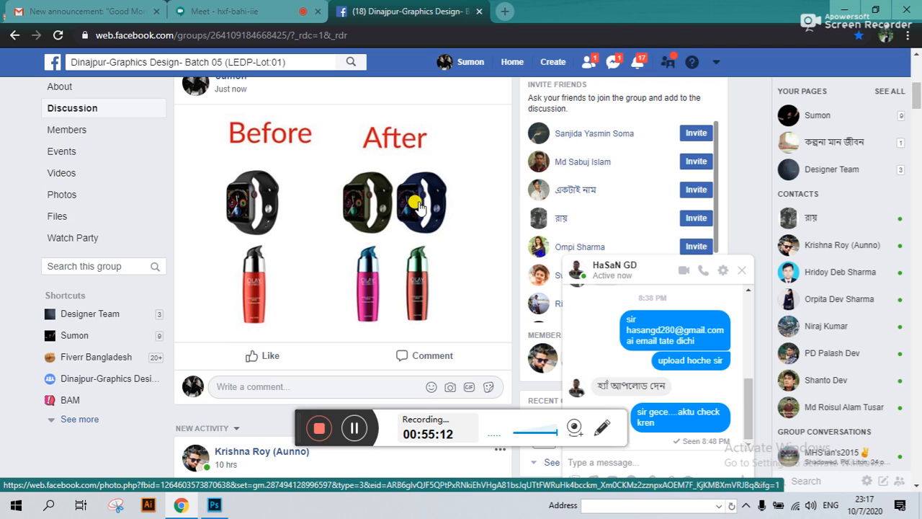
scroll(417, 202, up, 3)
scroll(418, 201, down, 3)
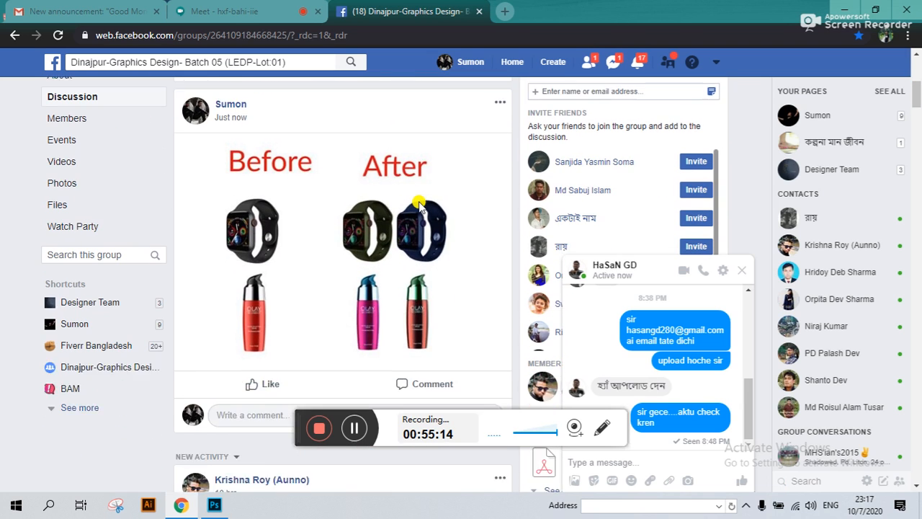
Return to the Google Meet call and show the list of participants
click(231, 8)
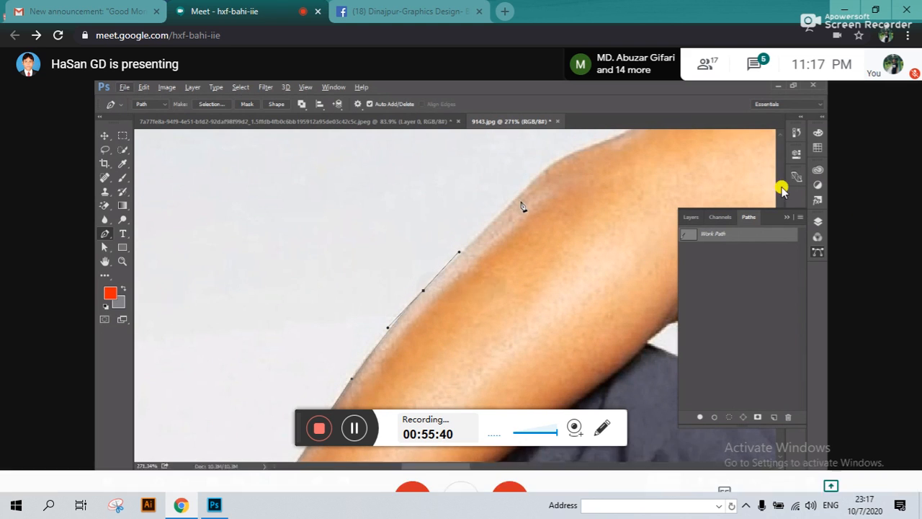
click(703, 60)
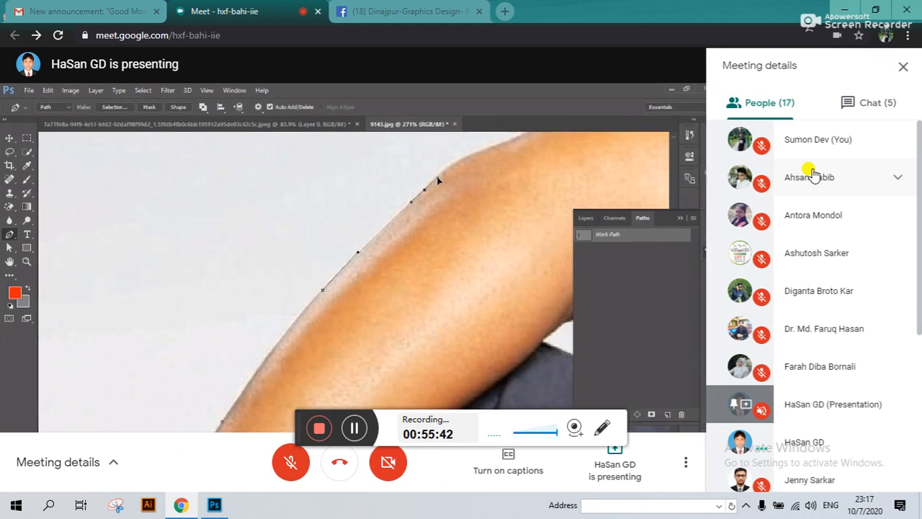
Look through the full list of participants in the Meet call and close the meeting details
scroll(812, 173, down, 4)
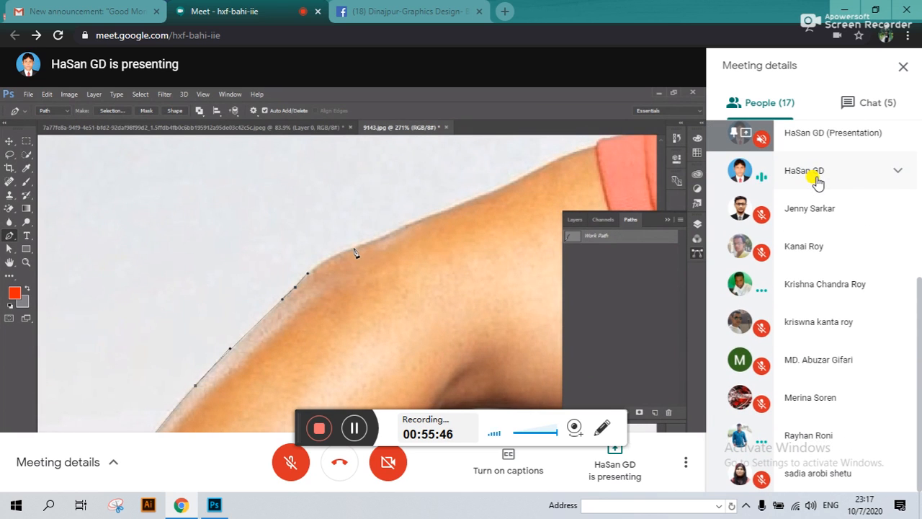
scroll(816, 180, up, 4)
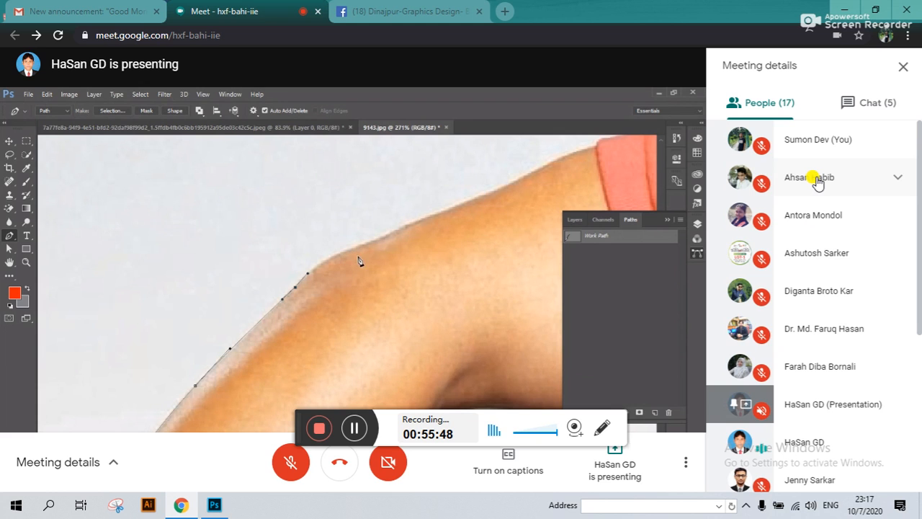
scroll(816, 180, down, 4)
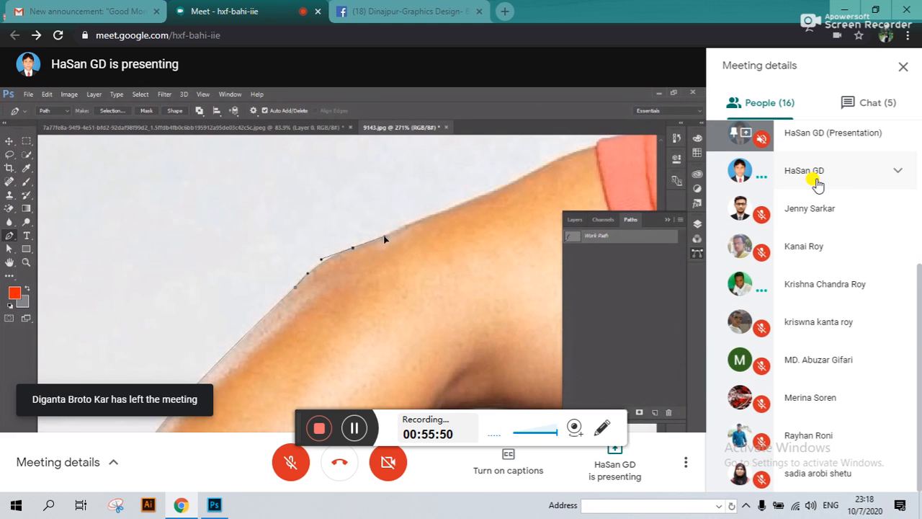
scroll(816, 184, up, 4)
scroll(816, 184, down, 4)
scroll(816, 184, up, 1)
scroll(817, 186, up, 4)
scroll(817, 186, down, 5)
scroll(816, 185, up, 5)
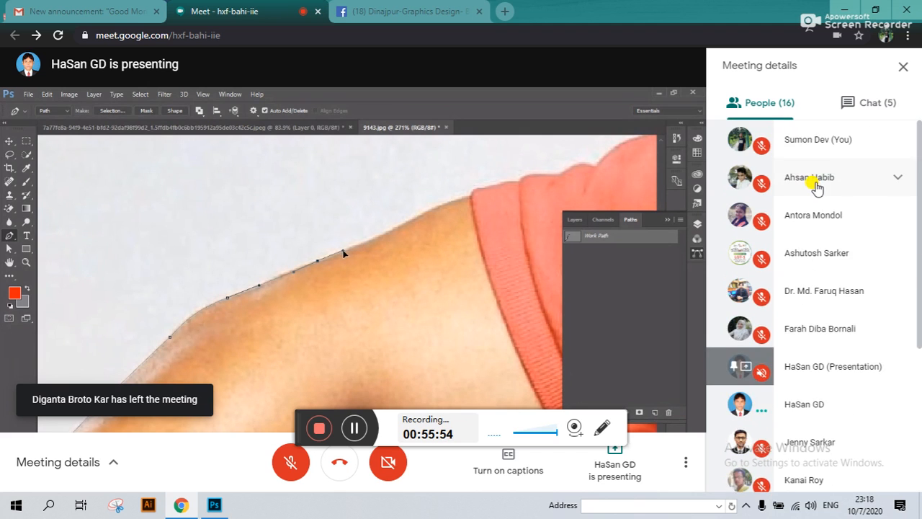
scroll(816, 186, down, 2)
scroll(816, 186, down, 2)
scroll(816, 186, up, 4)
scroll(816, 186, down, 4)
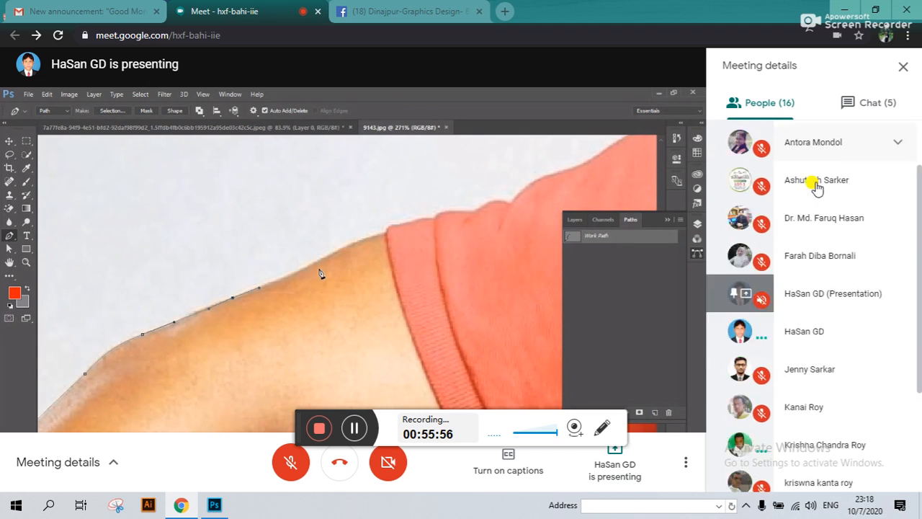
scroll(816, 186, up, 4)
scroll(816, 186, down, 5)
scroll(817, 186, up, 5)
scroll(816, 186, down, 5)
scroll(816, 186, up, 5)
scroll(816, 186, down, 5)
scroll(817, 186, up, 5)
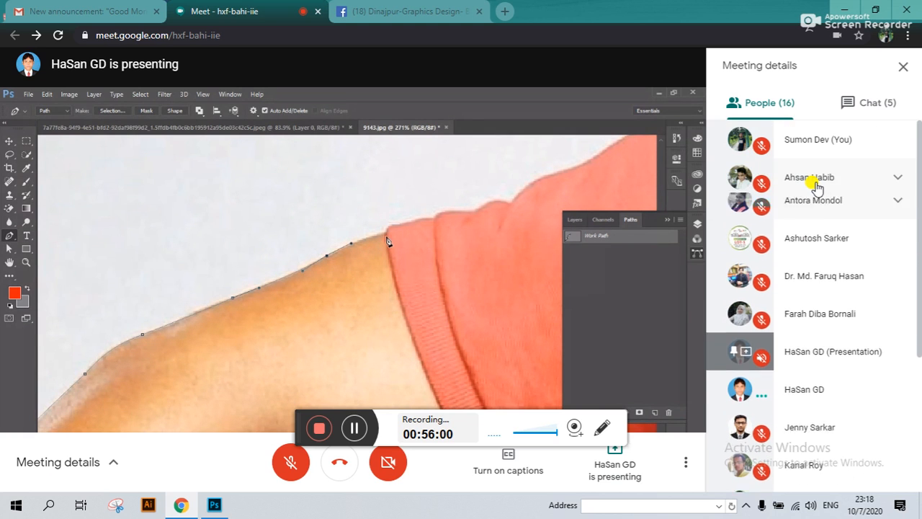
click(903, 67)
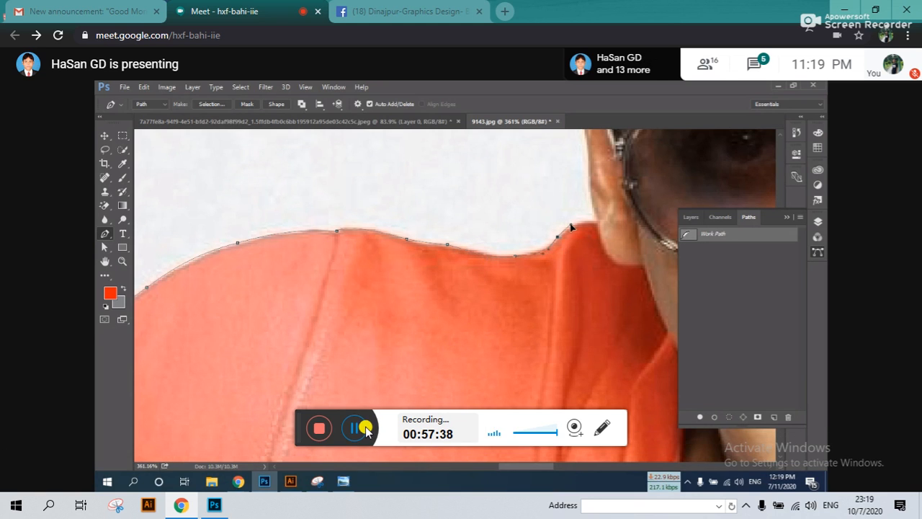
click(368, 428)
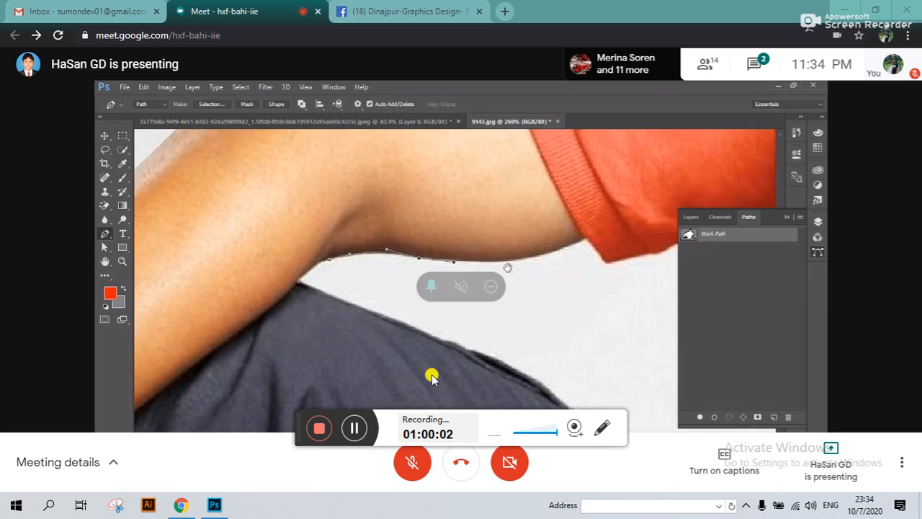
click(354, 428)
click(354, 428)
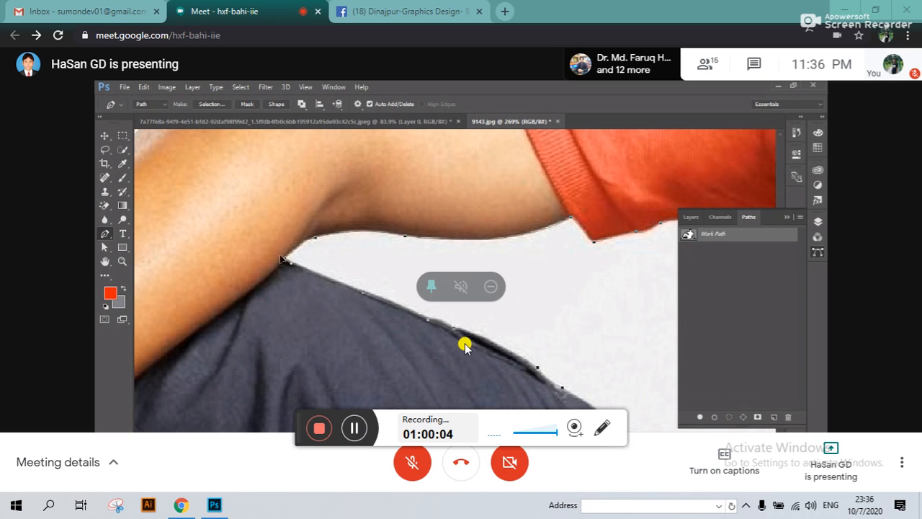
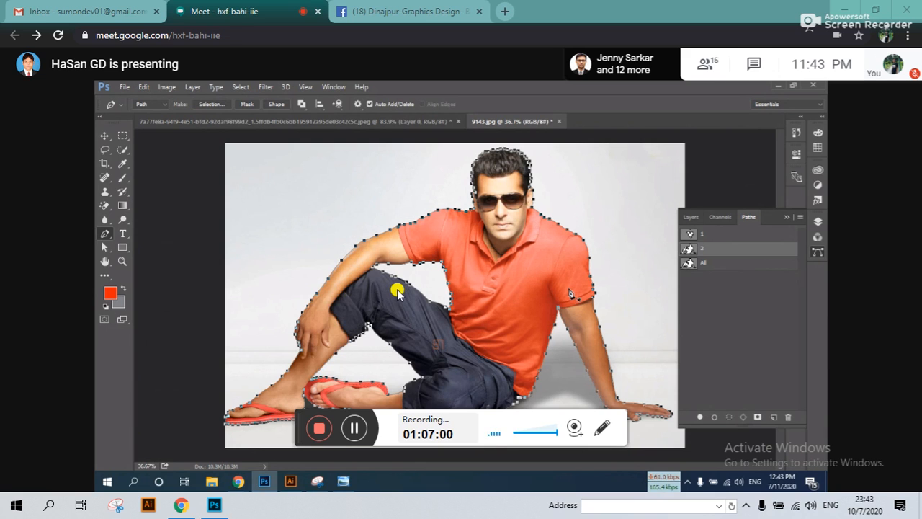
click(355, 430)
click(355, 429)
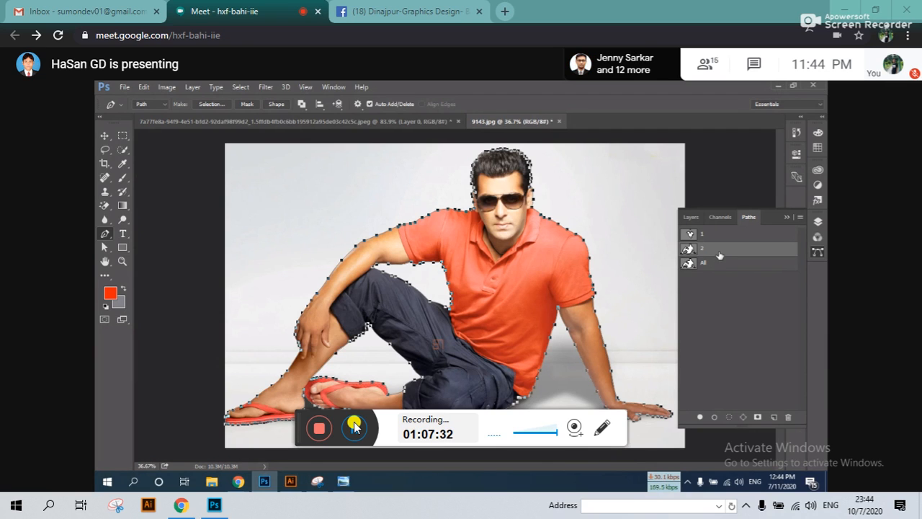
click(690, 235)
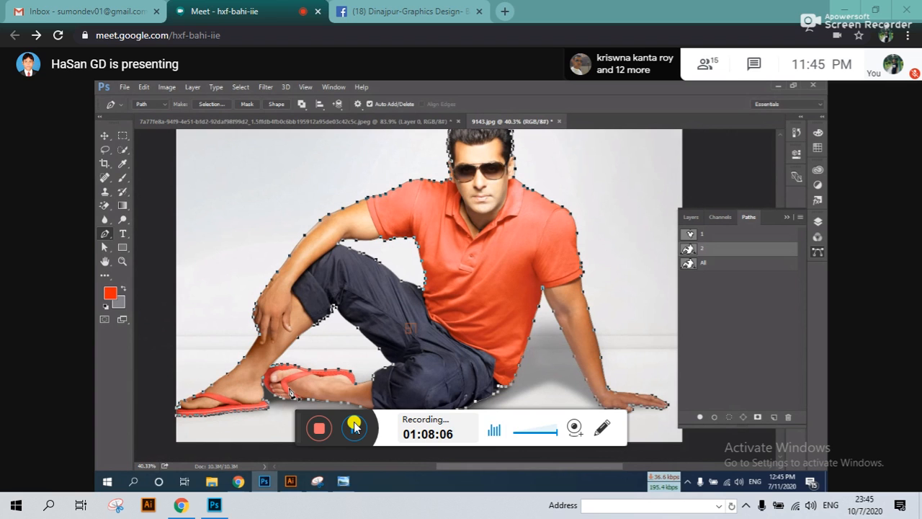
click(354, 427)
click(356, 428)
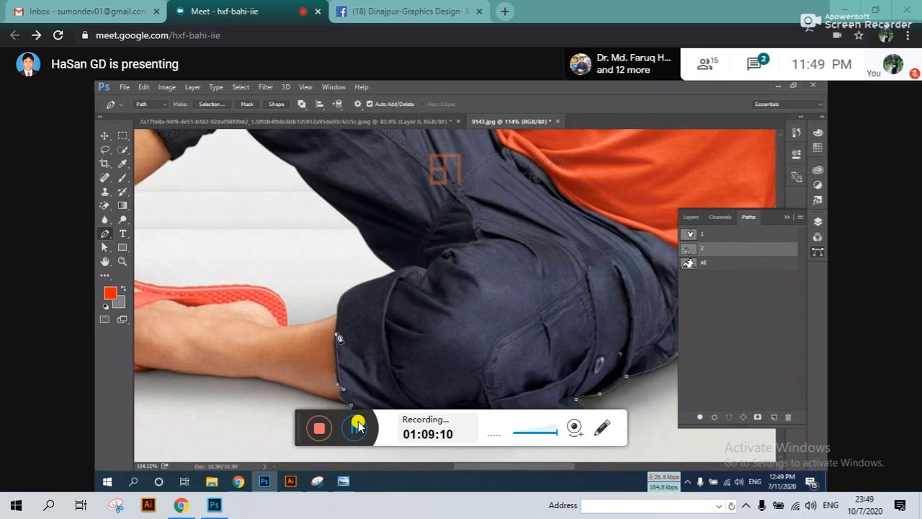
click(358, 426)
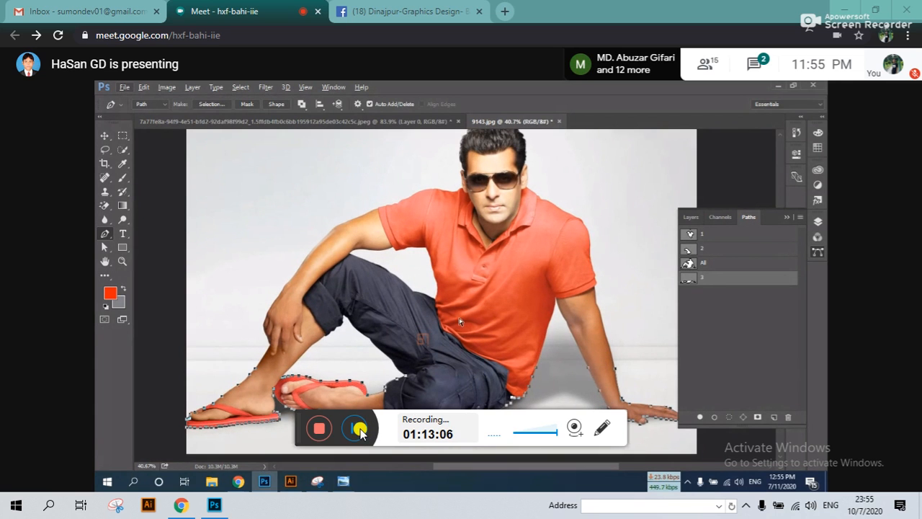
click(358, 429)
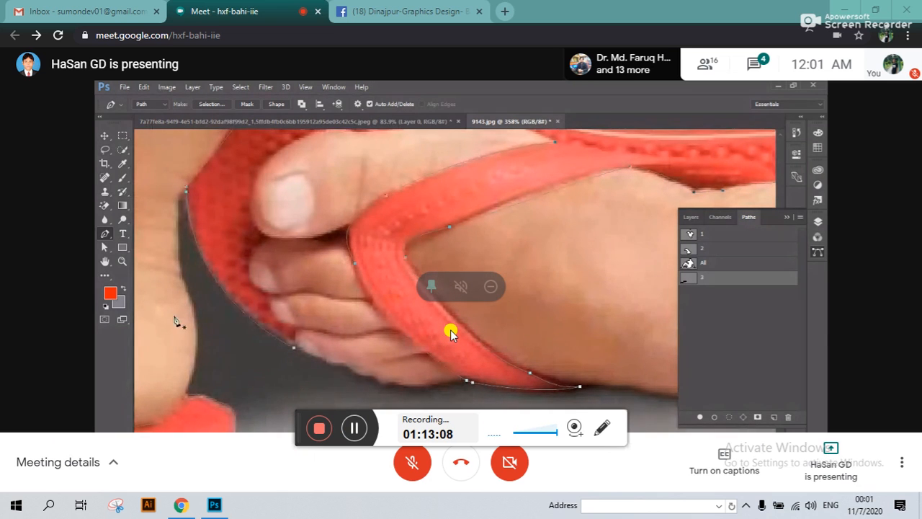